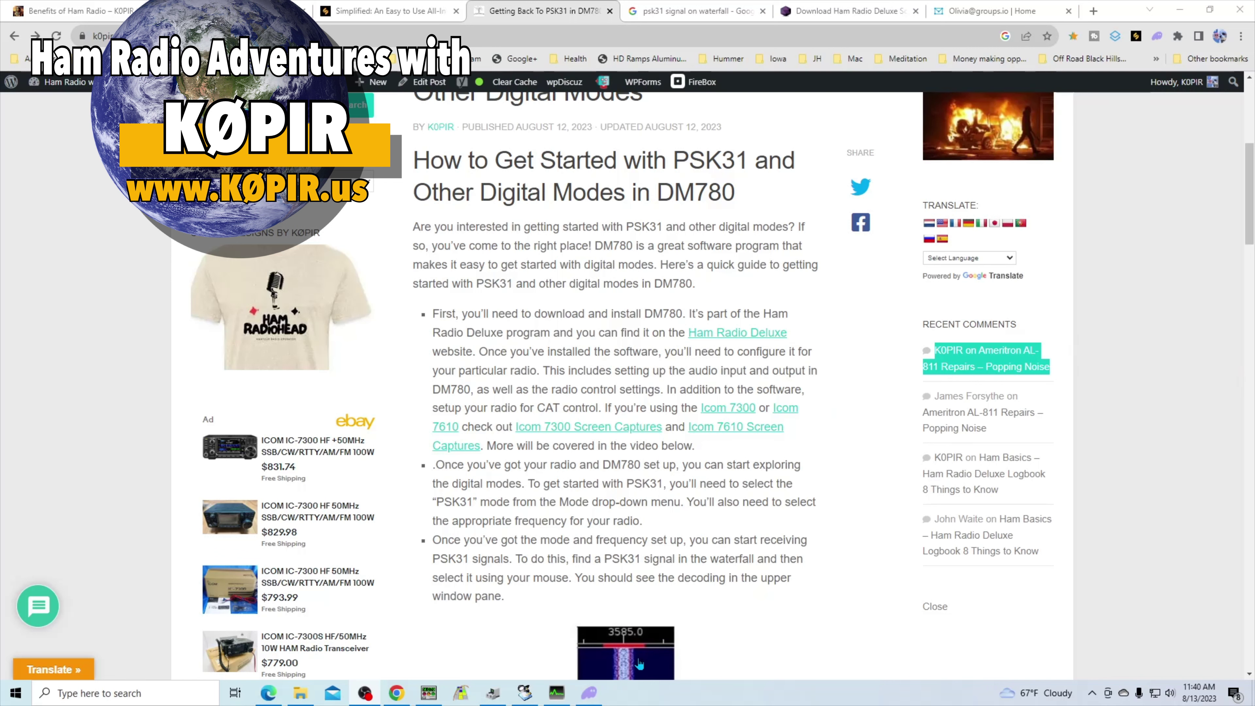
Step: Switch to DM780 and set the operating mode to BPSK-31
left_click(561, 698)
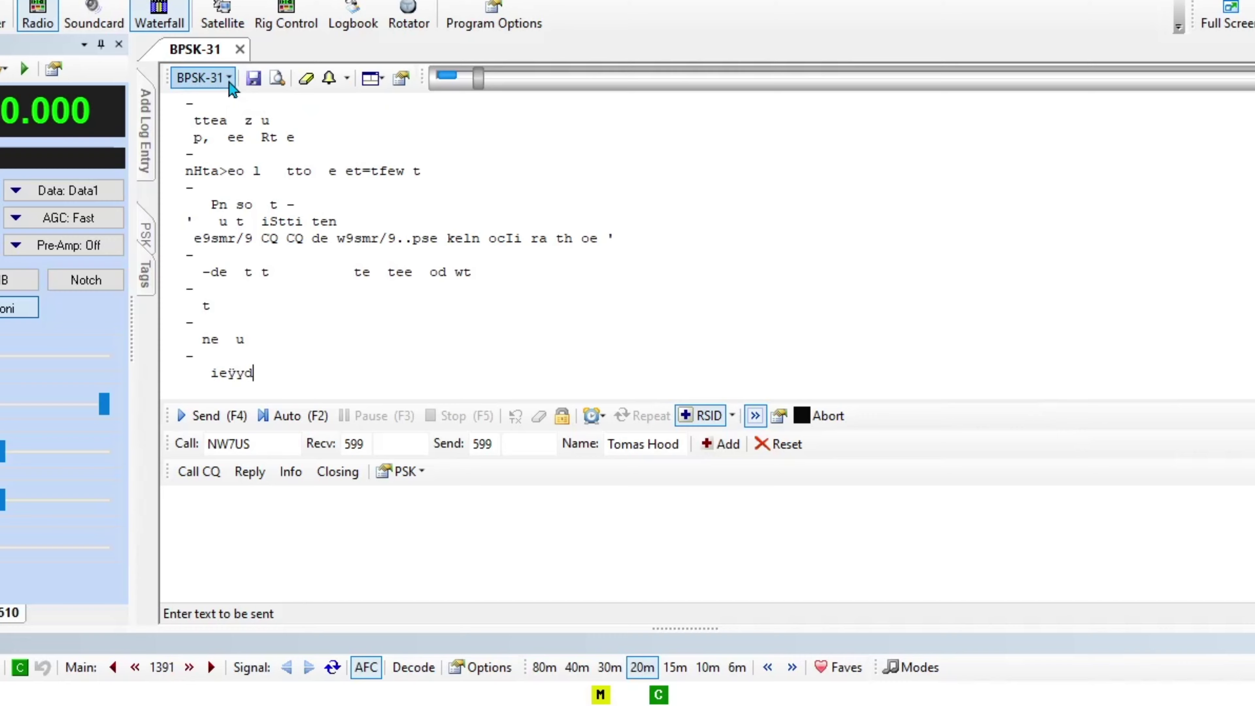
left_click(229, 79)
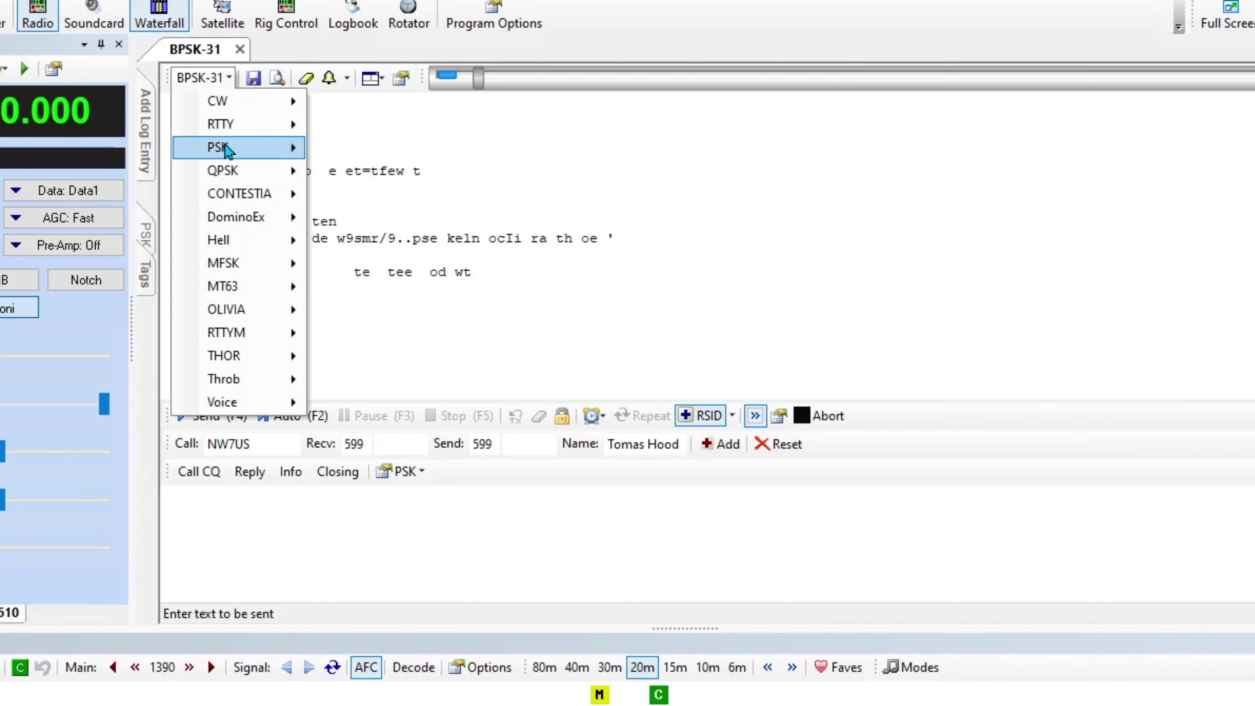
mouse_move(225, 149)
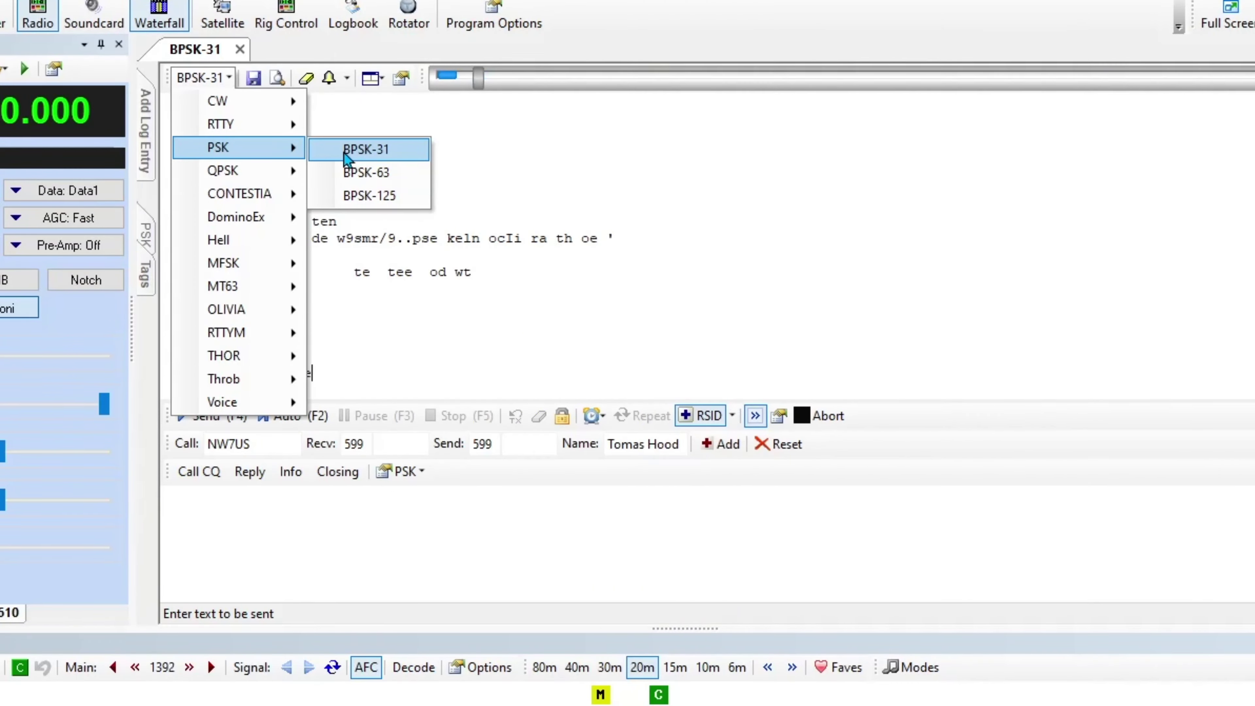
left_click(345, 153)
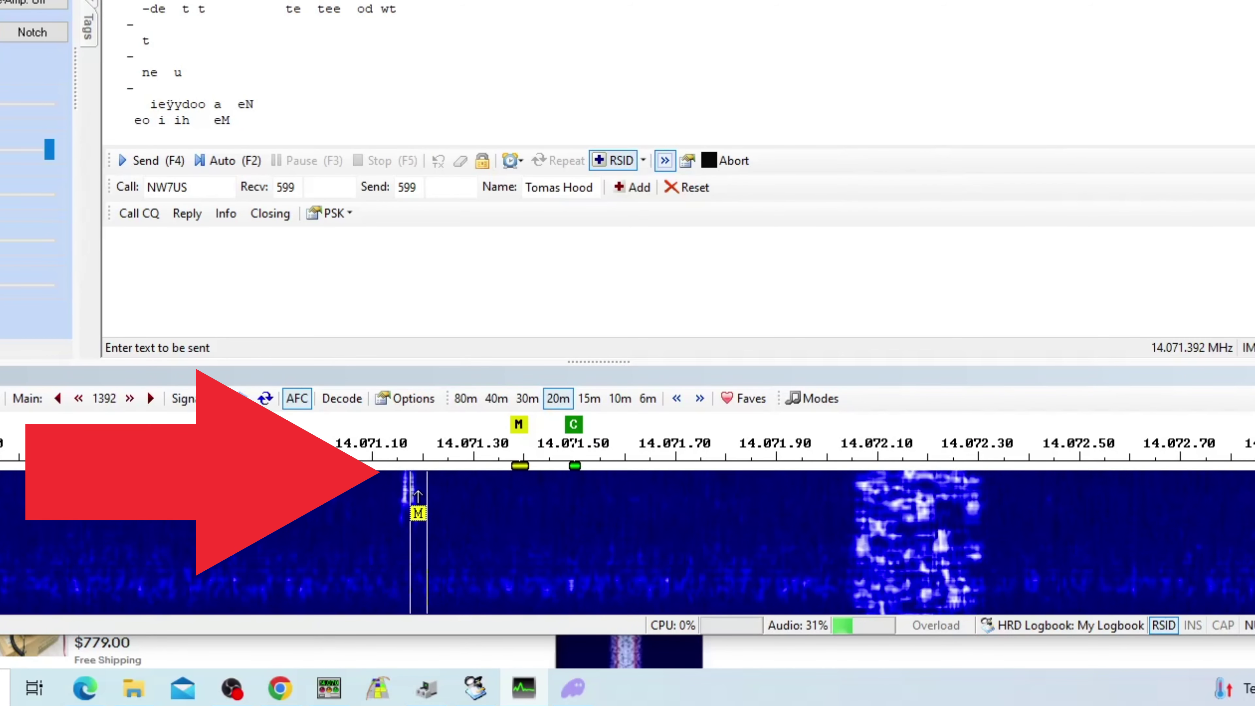
Step: Tune to the narrow signal near 14.071.17 on the waterfall, reset the contact details and assign the decoded CQ caller's callsign to the contact
left_click(408, 497)
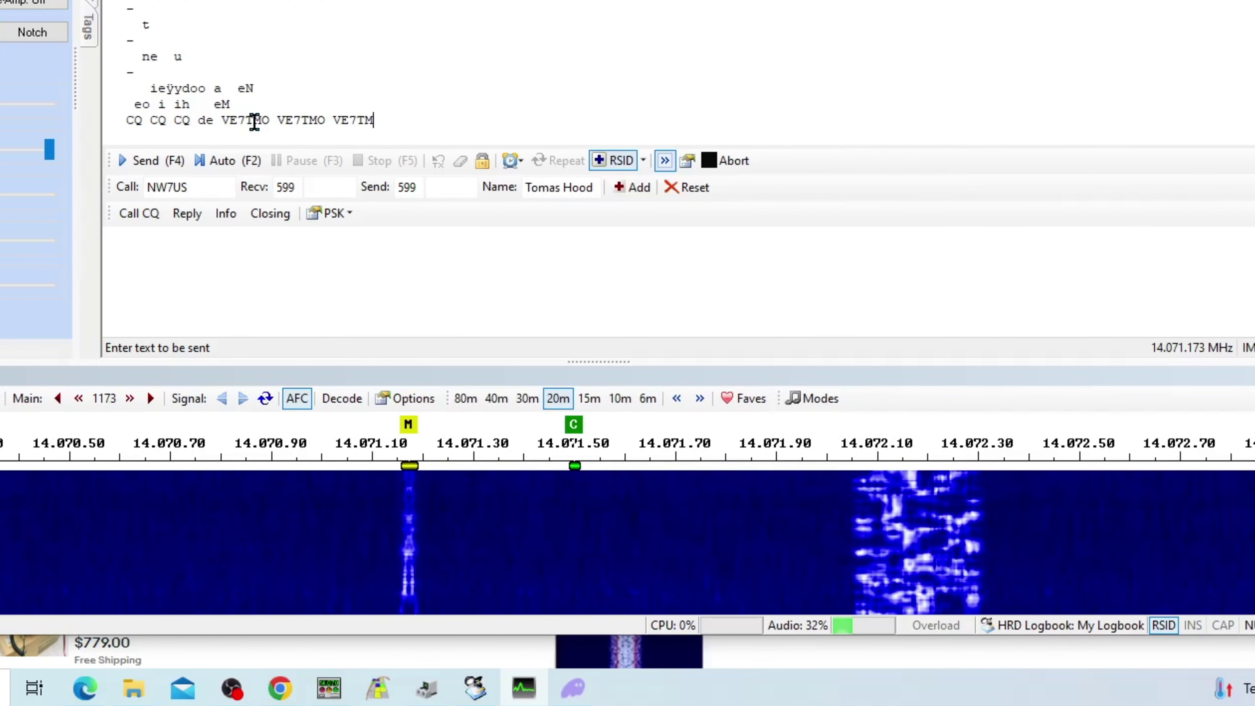
left_click(677, 190)
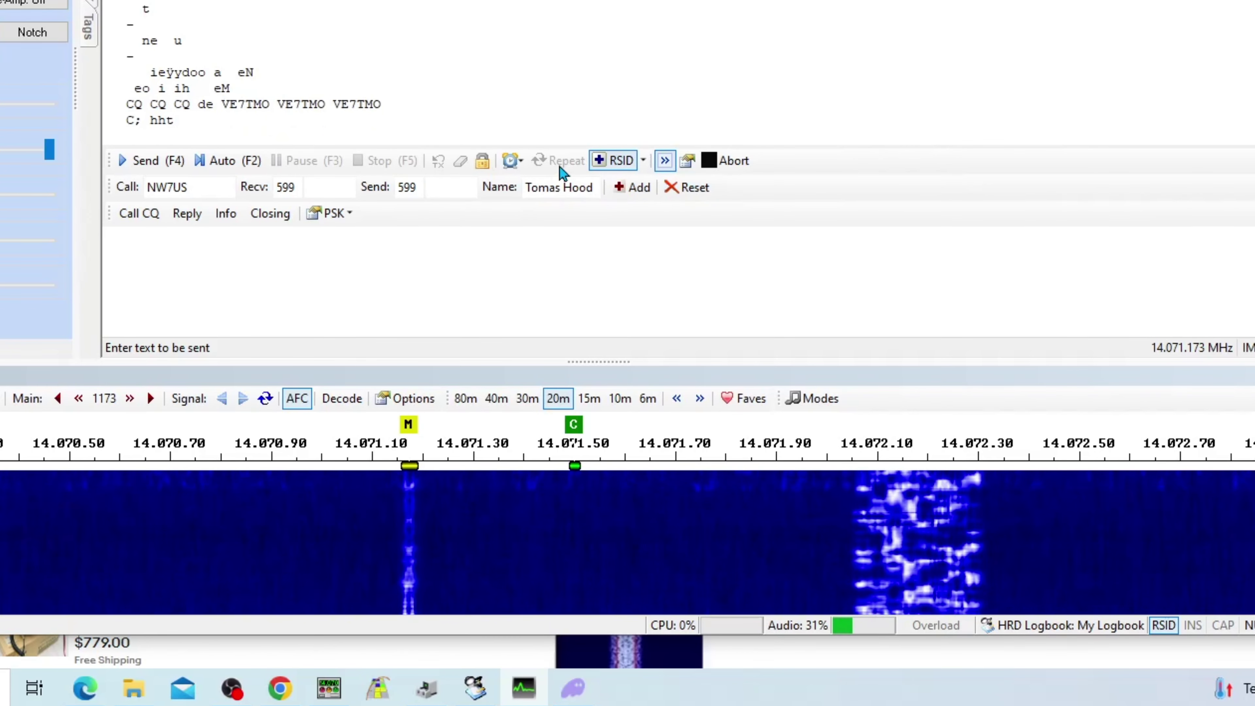
right_click(257, 105)
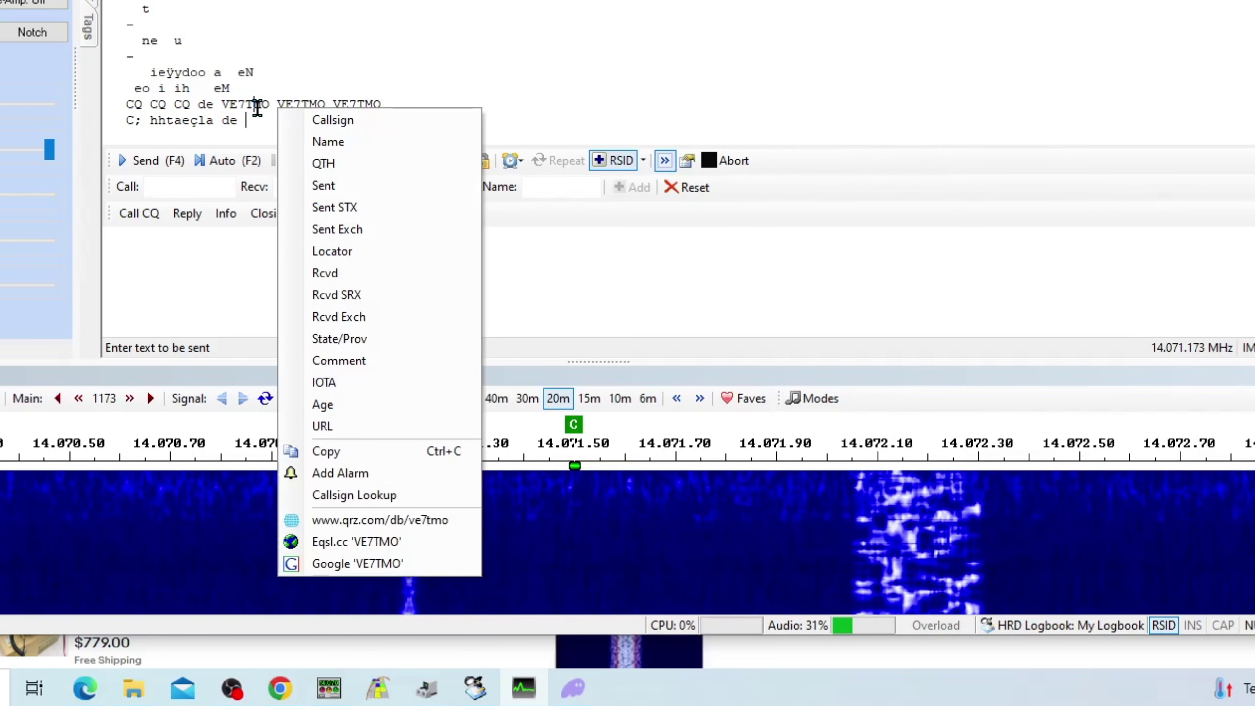
left_click(343, 120)
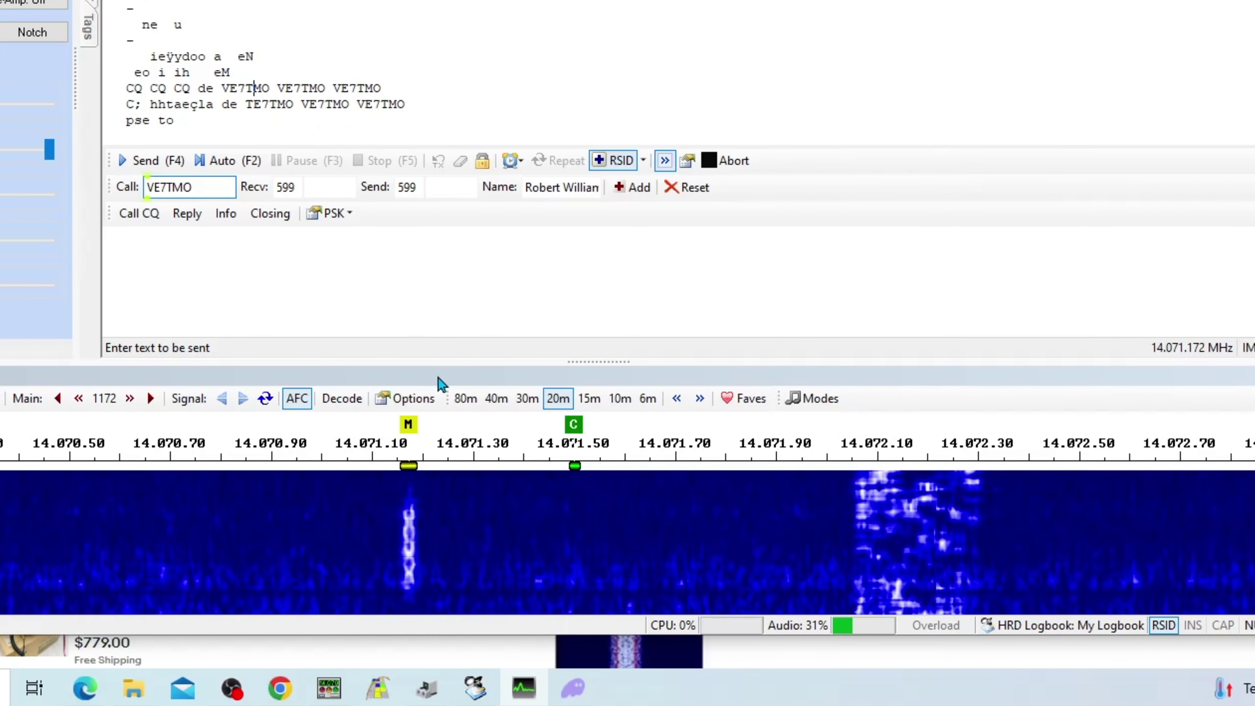
Step: Answer the CQ caller with the Him de Me Pse K reply macro and clear the transmit text
left_click(191, 221)
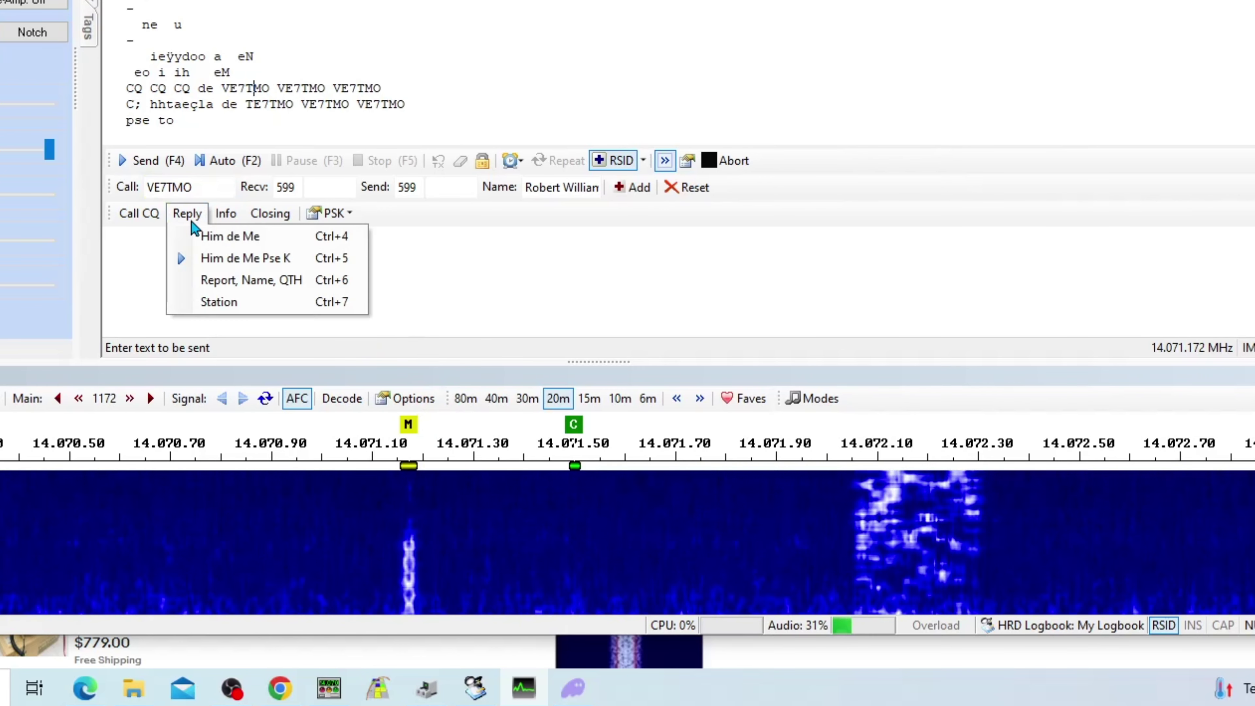
left_click(205, 260)
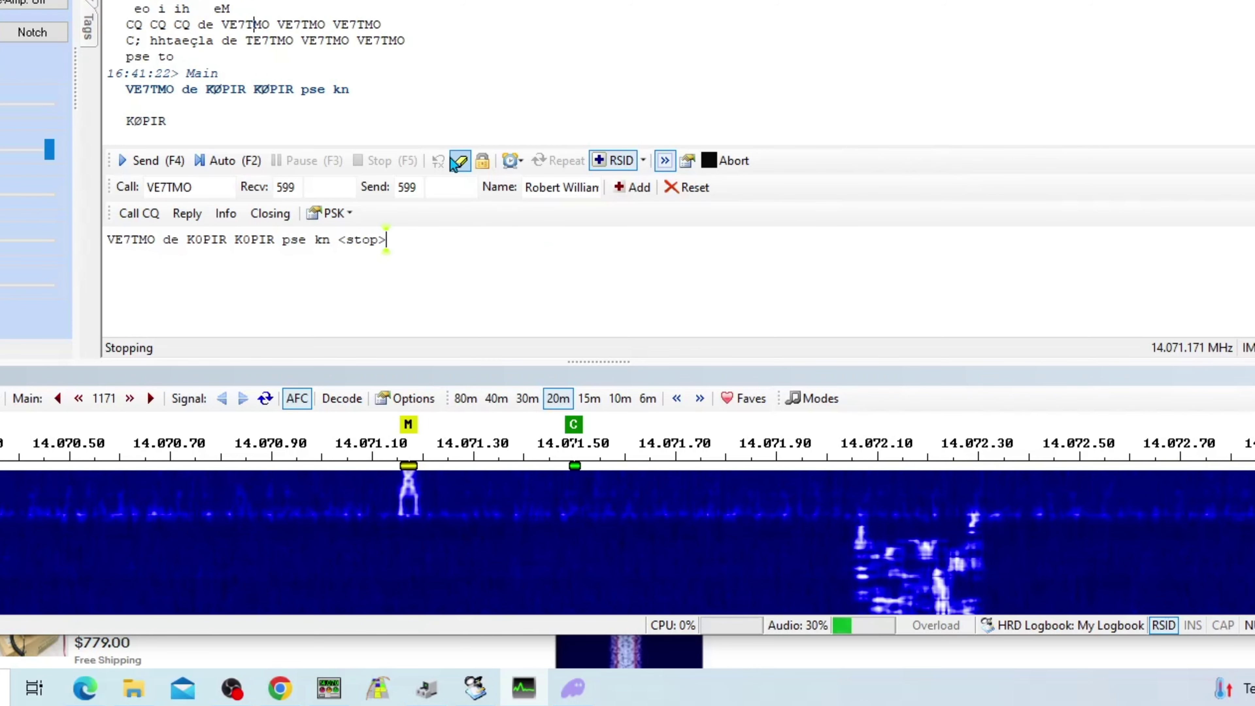
left_click(460, 190)
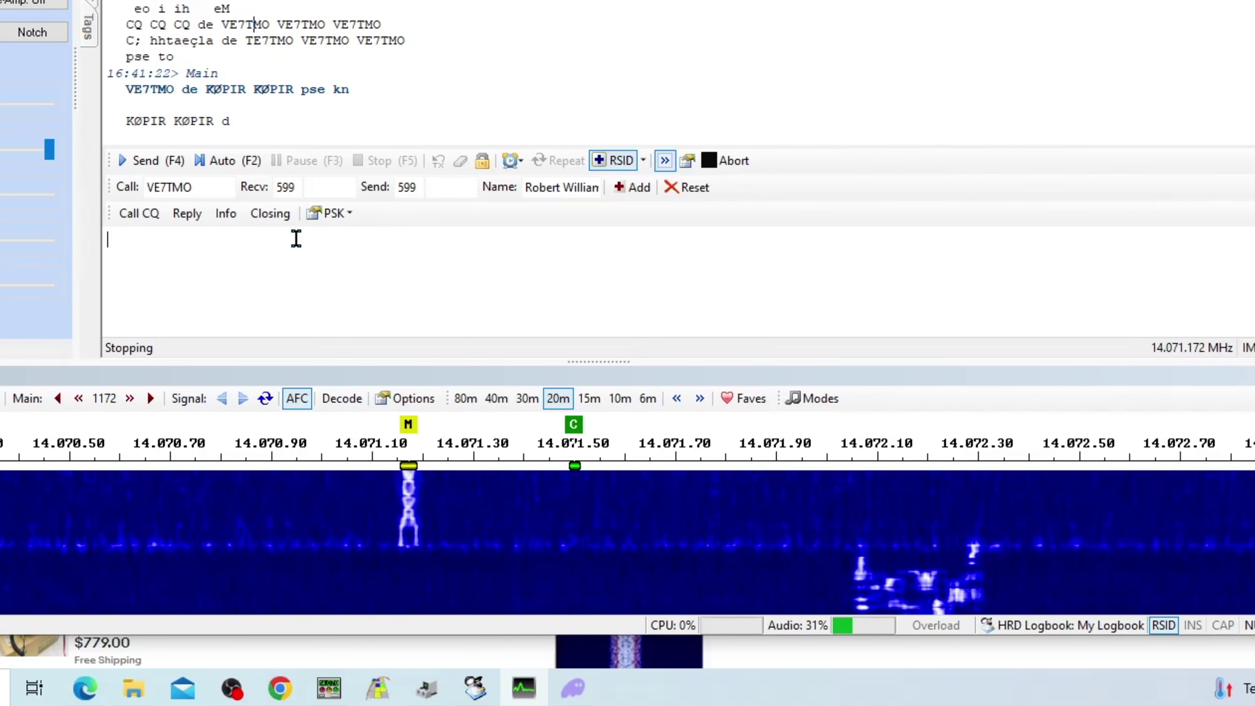
Step: Load the Report, Name, QTH reply macro for the answering station and transmit it automatically
left_click(188, 221)
mouse_move(220, 277)
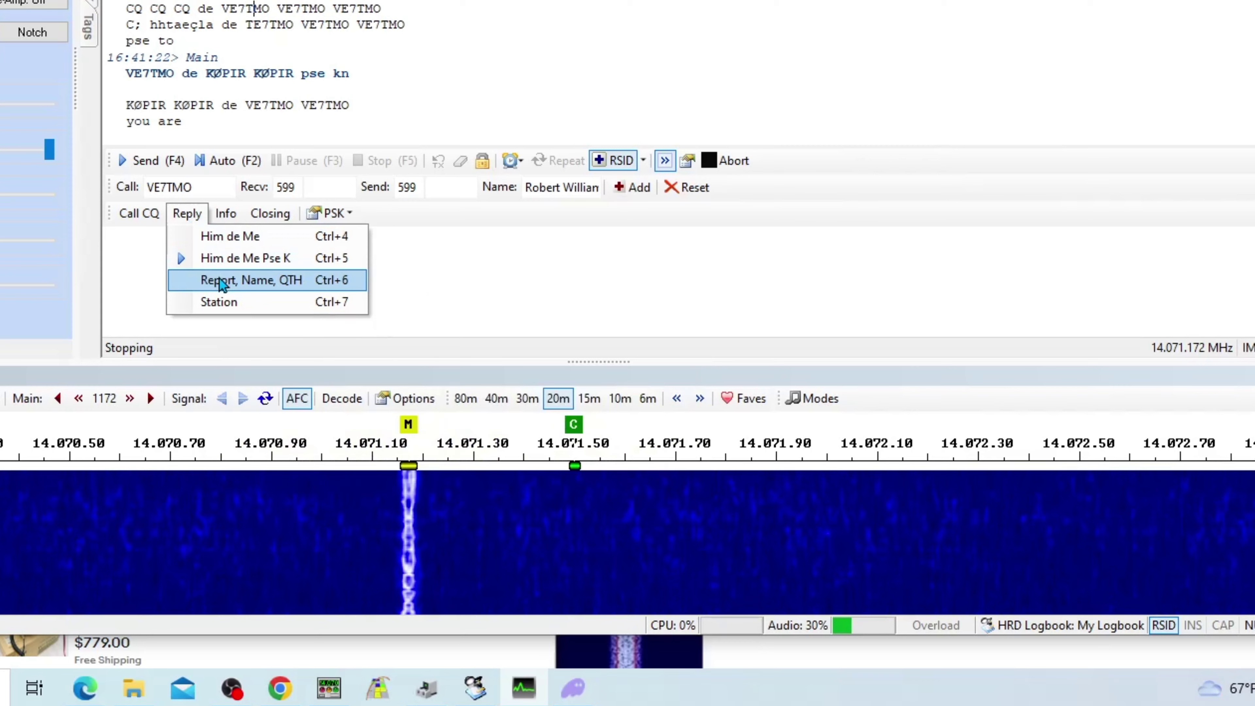
left_click(219, 280)
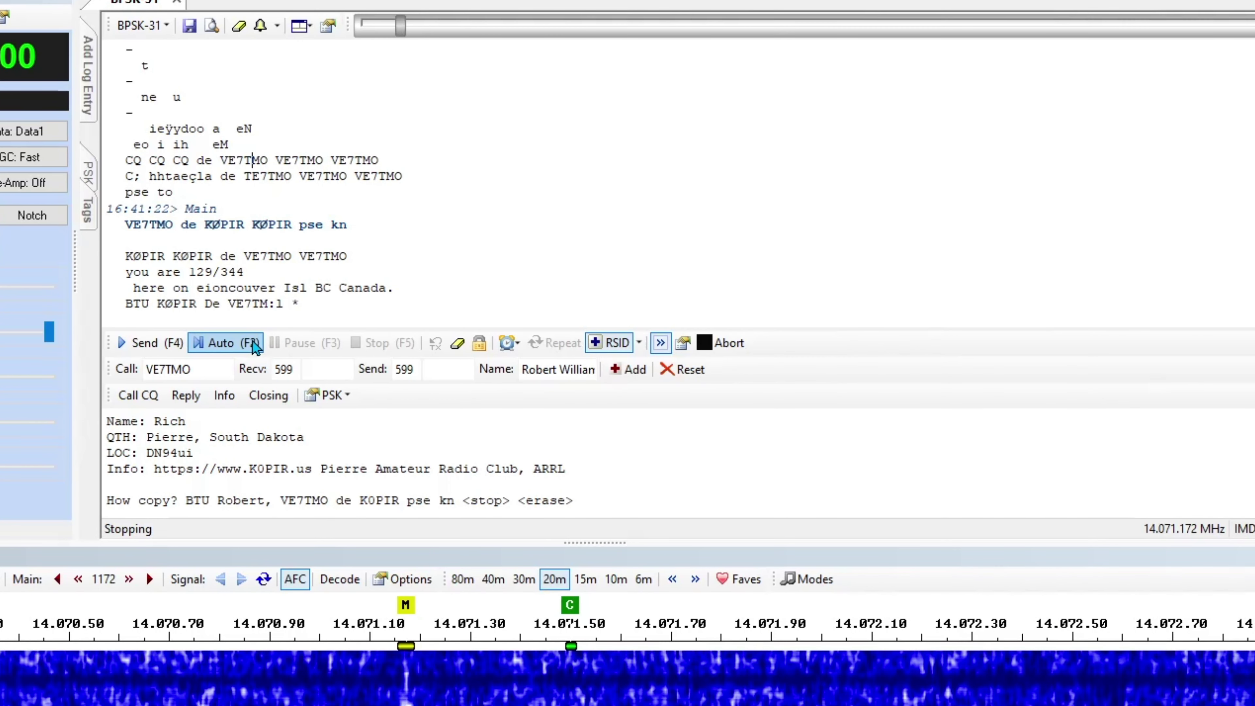
left_click(225, 343)
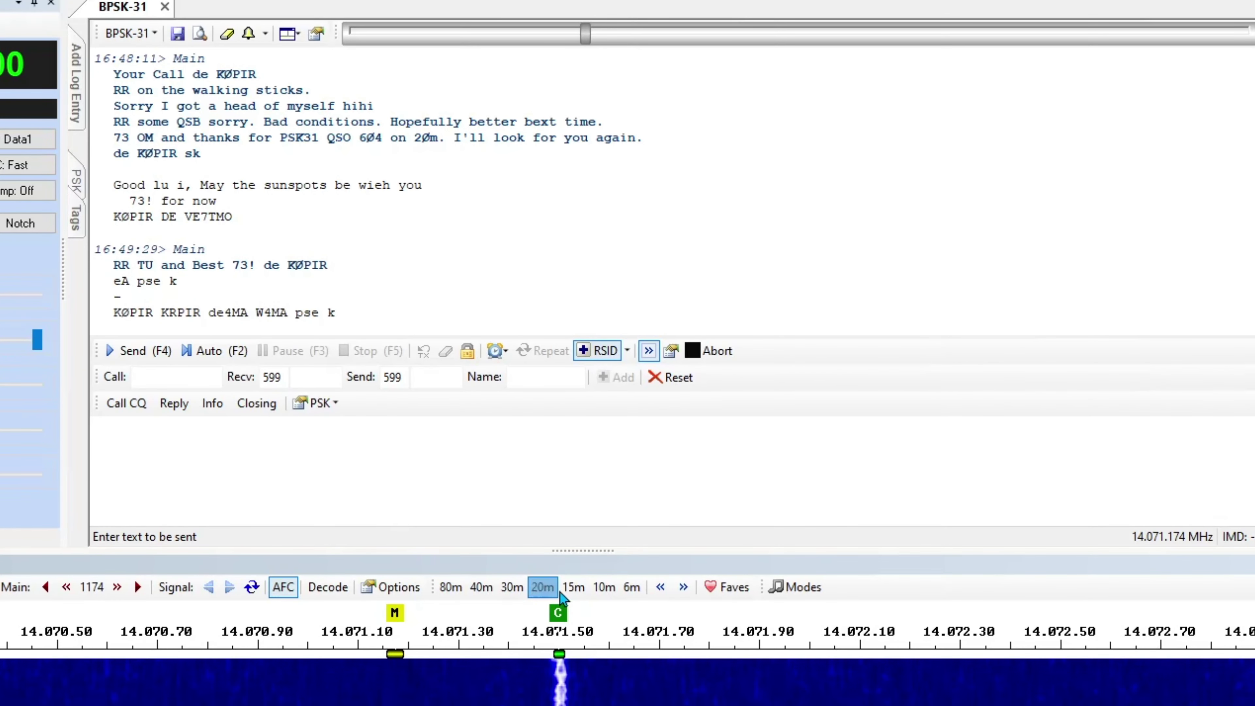
Step: Tune to the signal near 14.071.50 on the waterfall and assign its decoded callsign to the contact
left_click(560, 683)
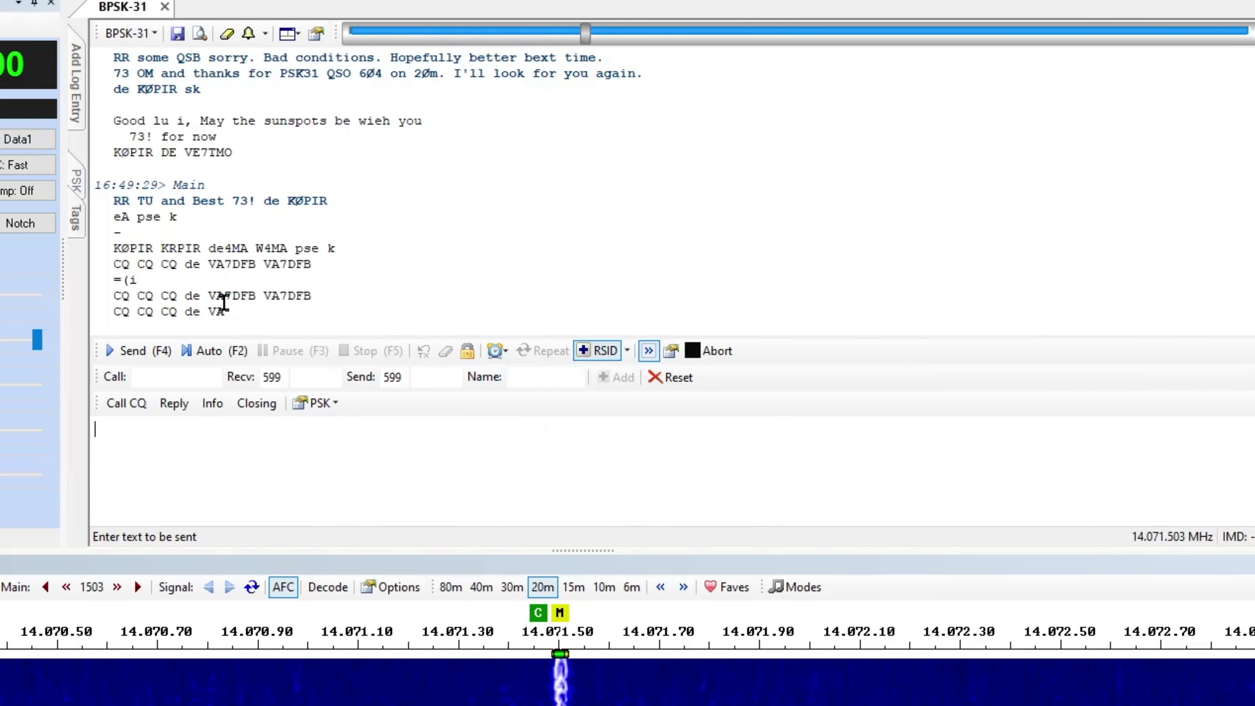
right_click(224, 302)
left_click(359, 311)
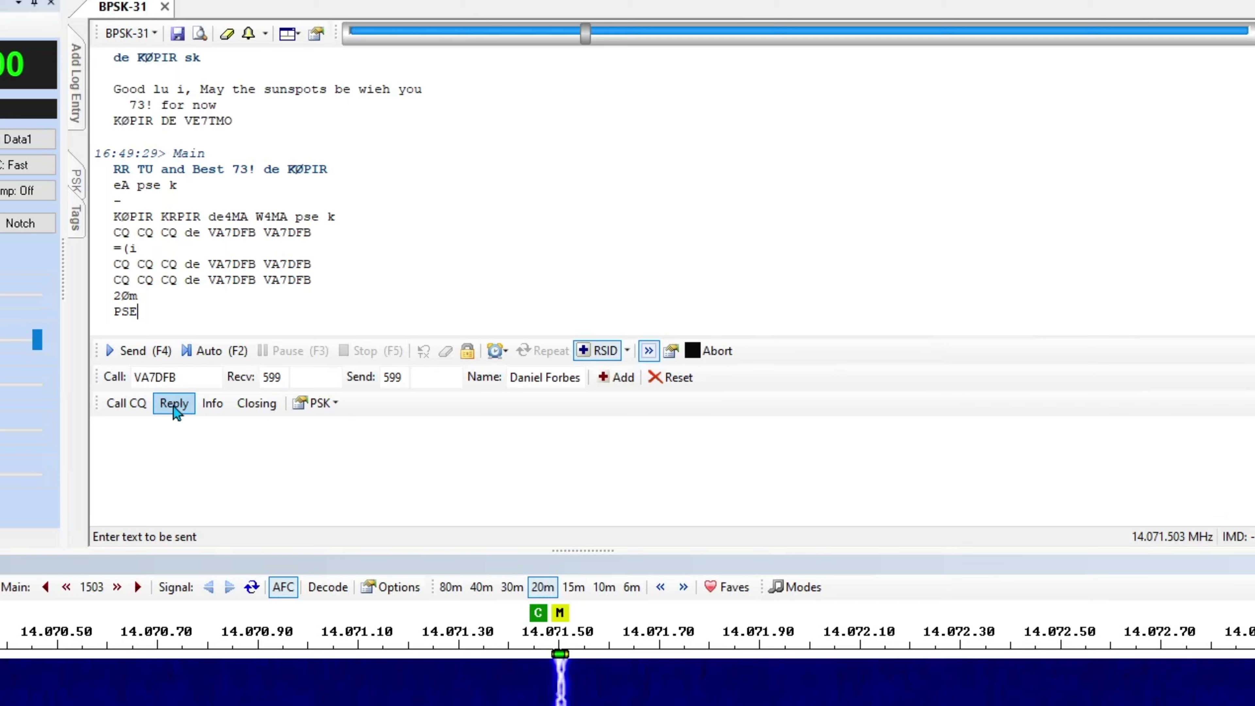
Step: Call the new station with the Him de Me Pse K reply macro, transmit it again and clear the transmit text
left_click(174, 404)
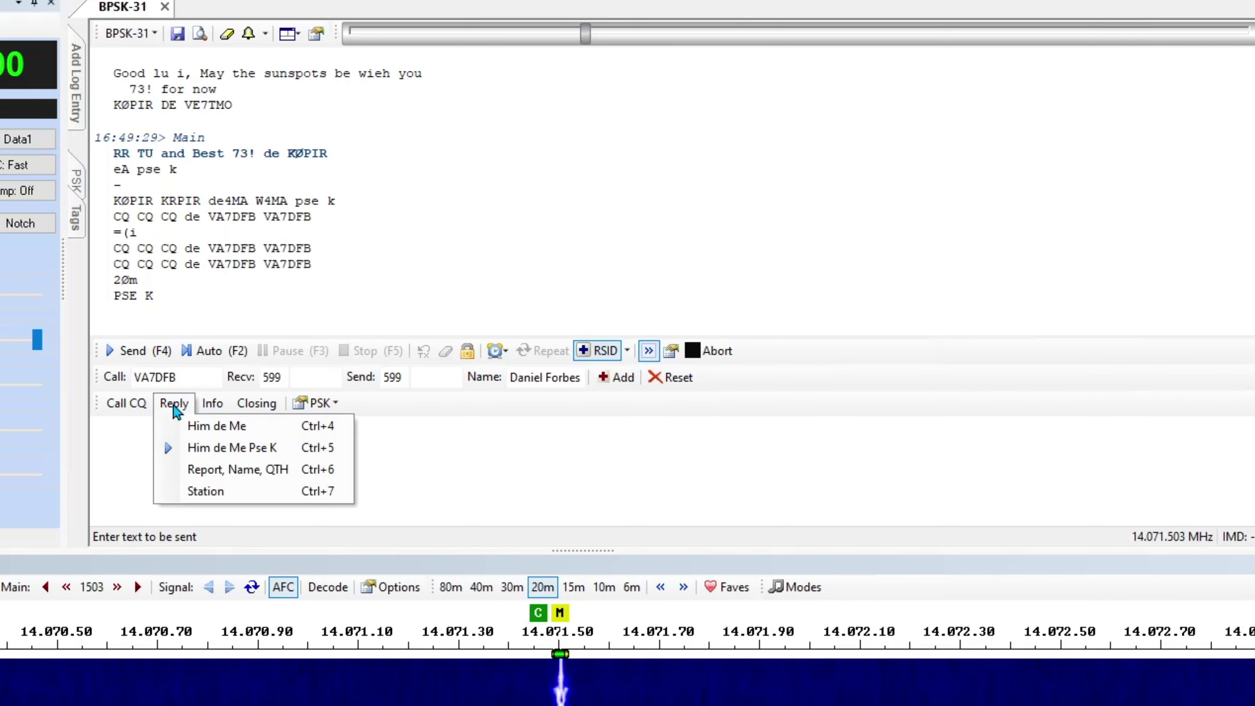
left_click(199, 454)
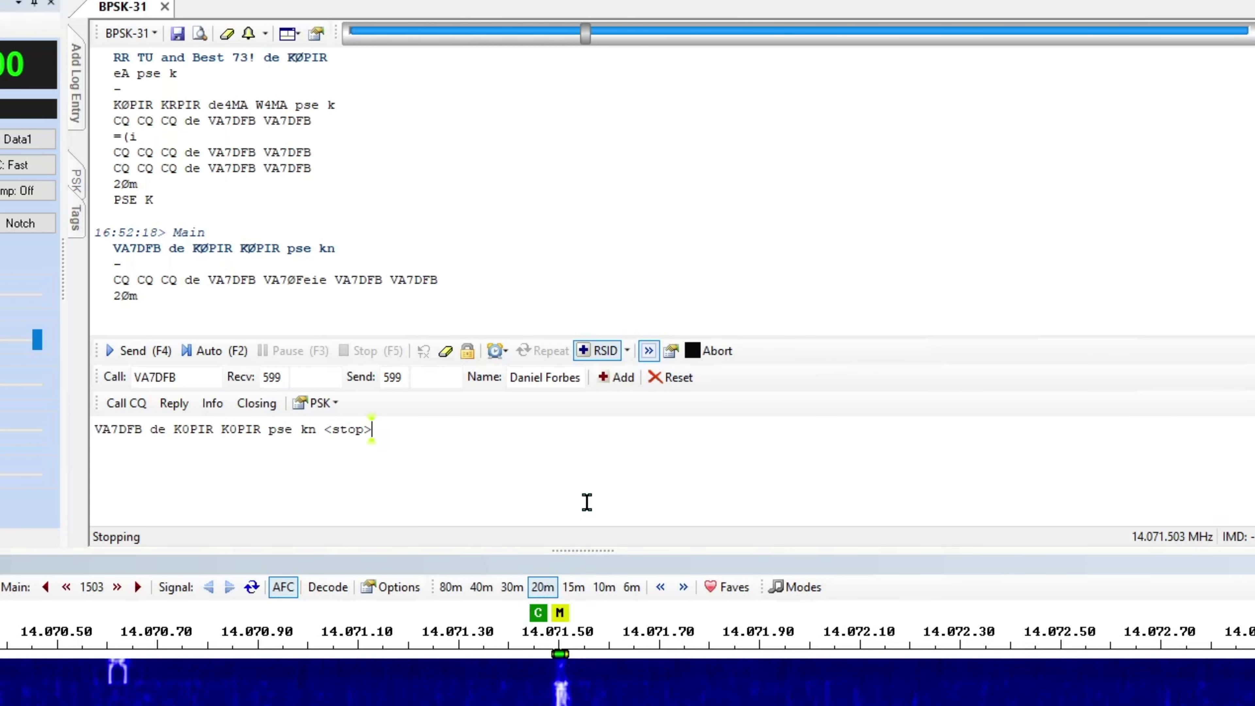
left_click(220, 352)
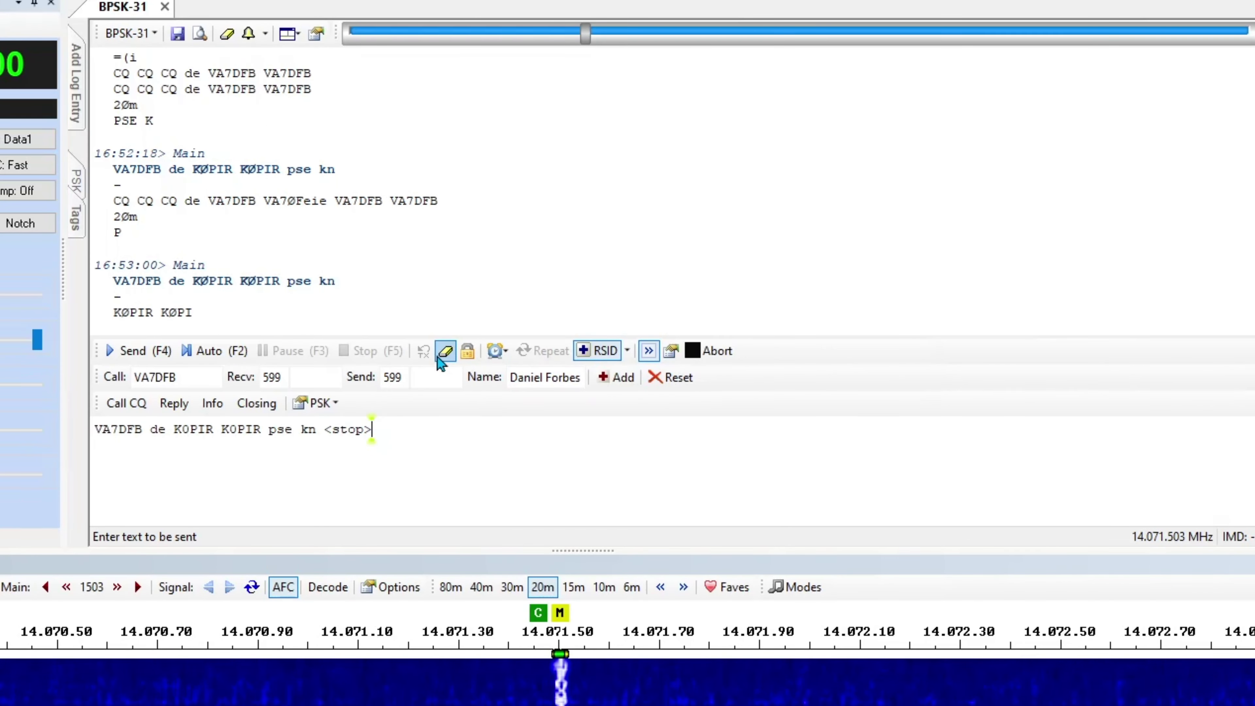
left_click(444, 352)
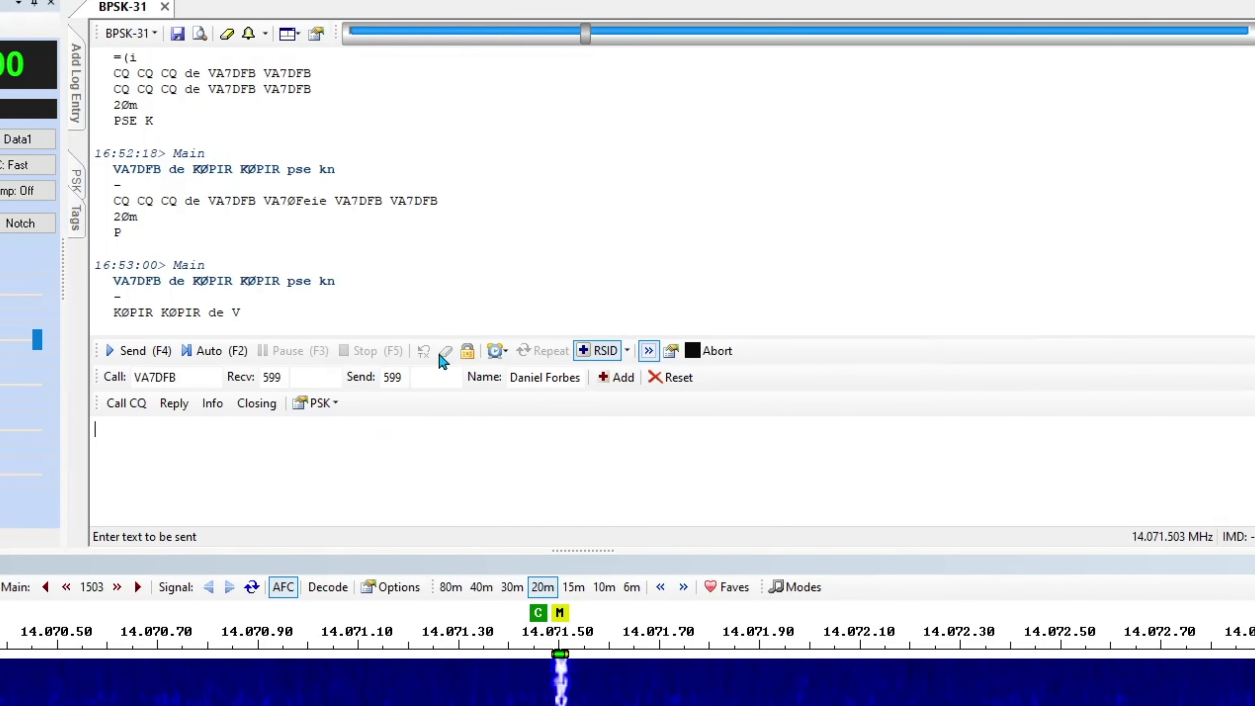
Step: Transmit the Report, Name, QTH reply macro to the station on 14.071.503 MHz
left_click(183, 407)
mouse_move(188, 472)
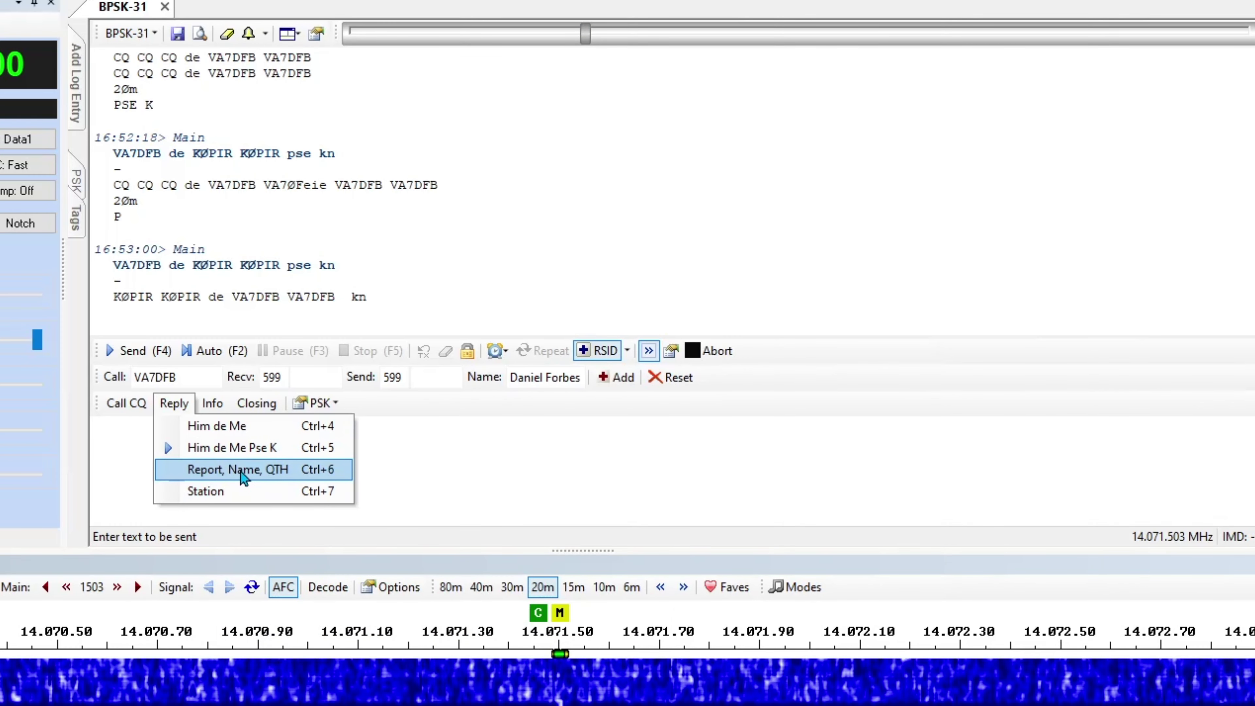
left_click(271, 469)
left_click(222, 351)
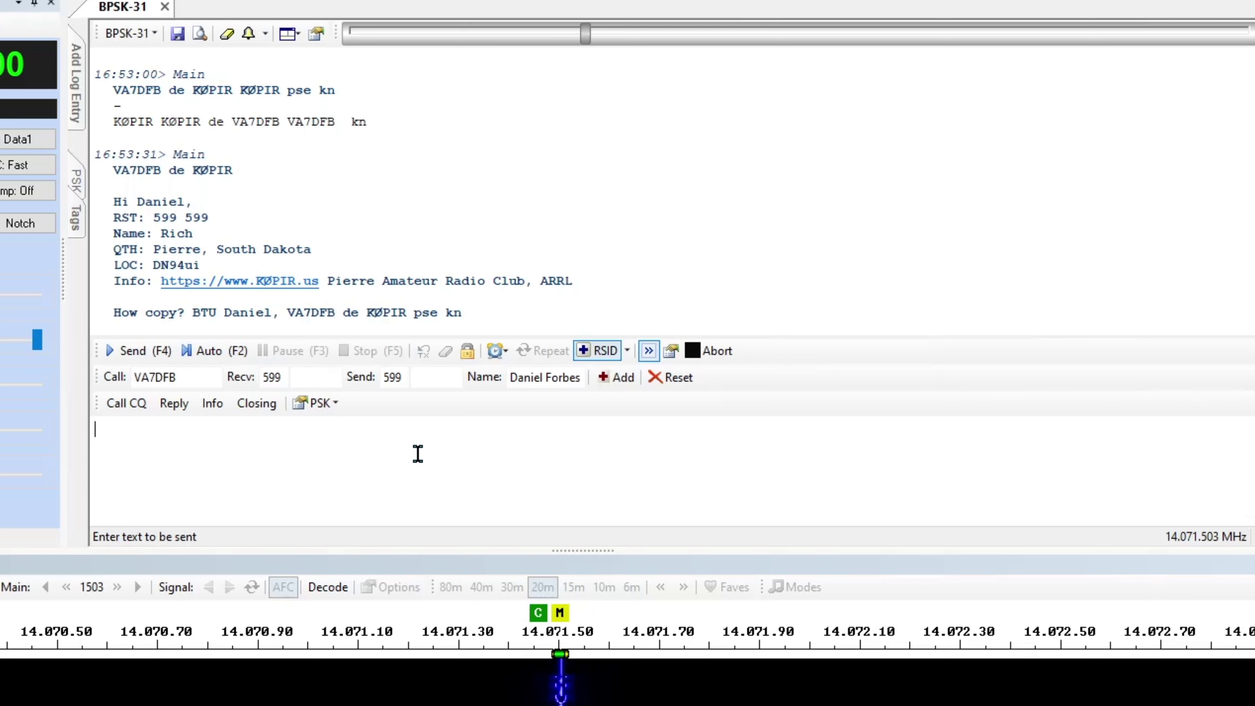
Step: Edit the 73 (long) closing macro so its good DX wish reads 2023, and save it
left_click(174, 403)
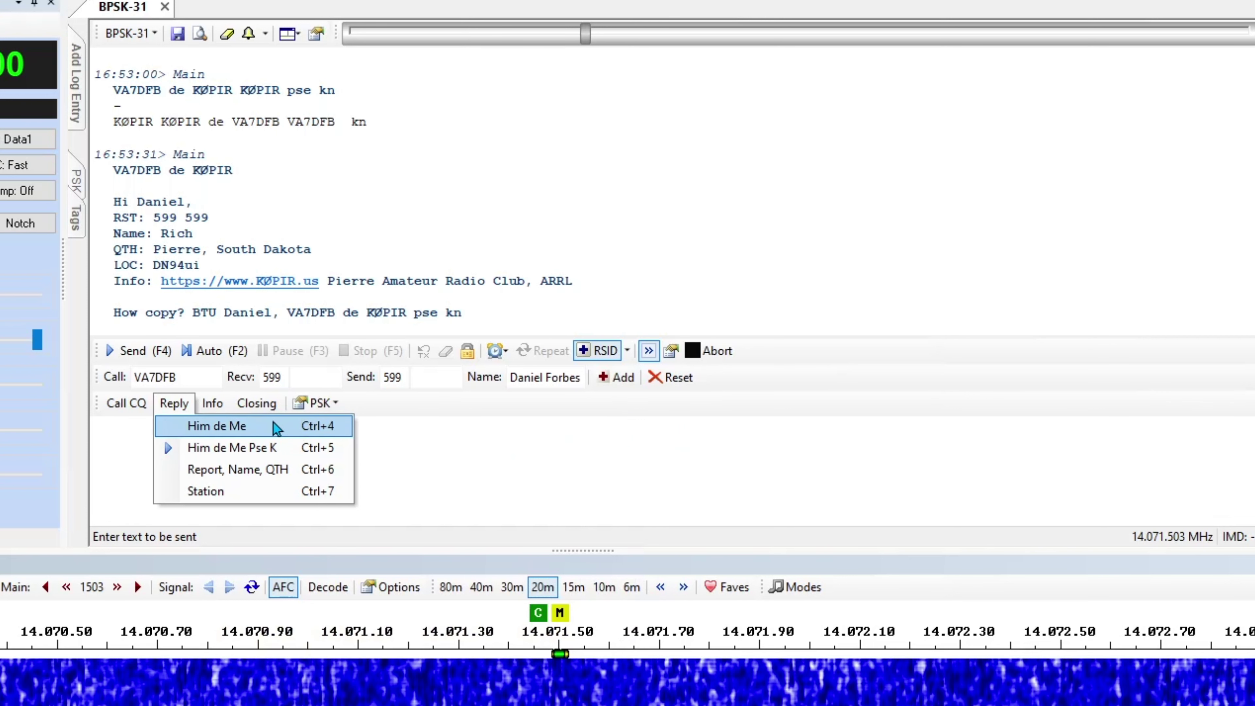
mouse_move(274, 410)
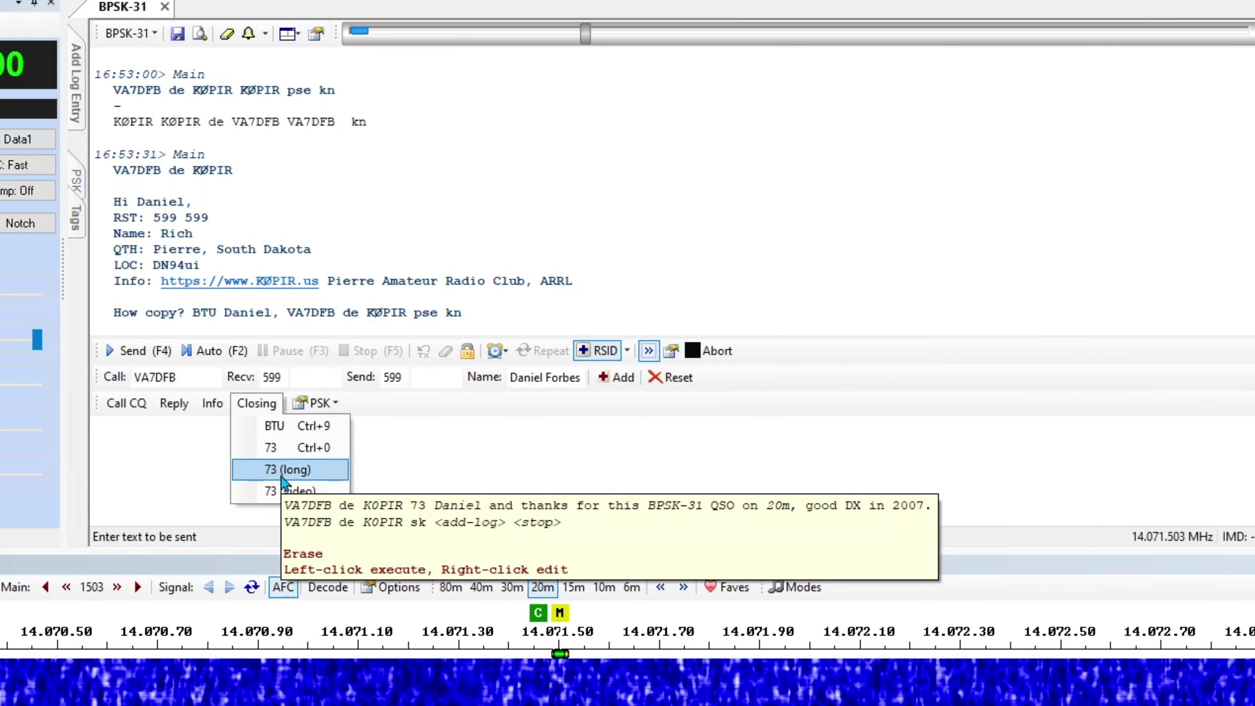
right_click(285, 482)
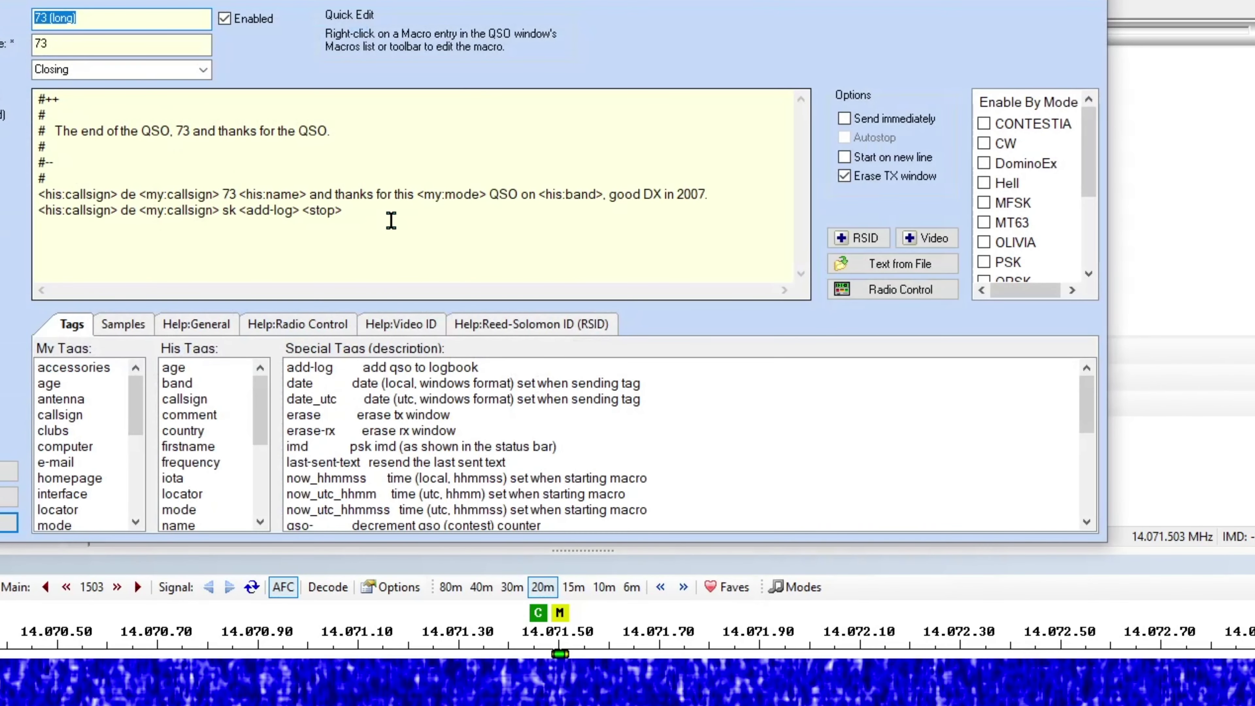
left_click_drag(701, 194, 687, 178)
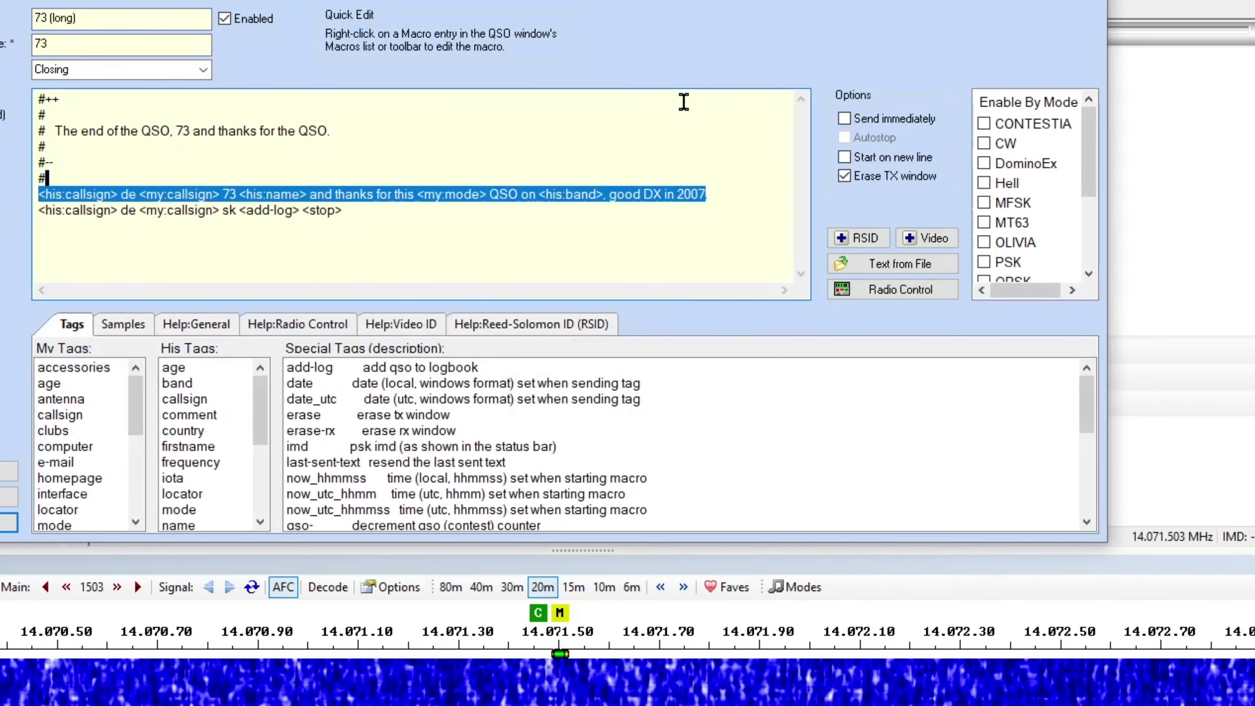
key("Right")
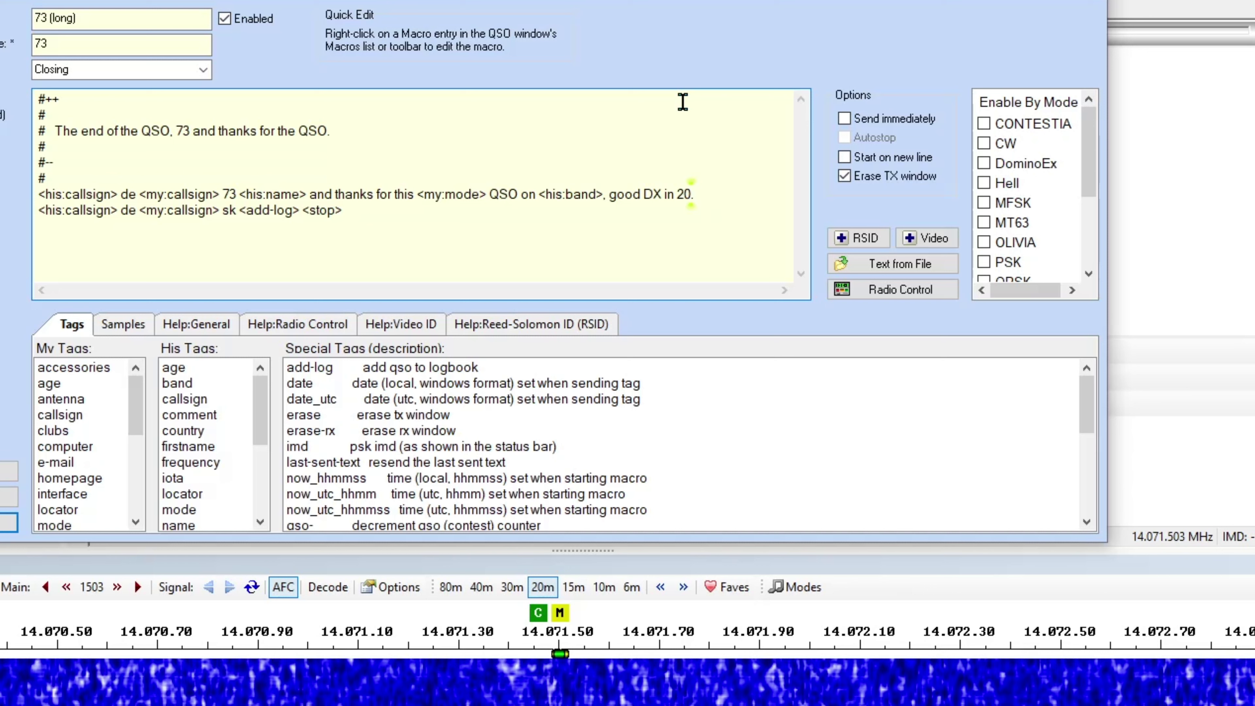
type("23")
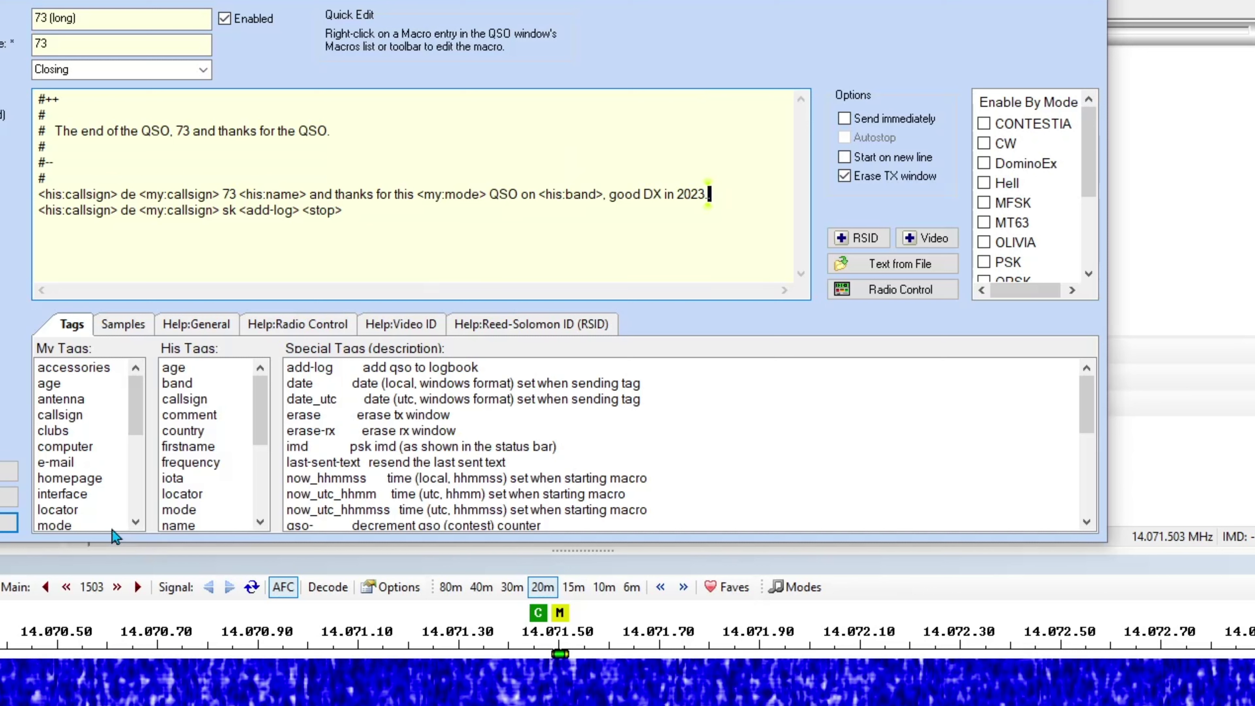
left_click(9, 522)
Step: Clear the leftover reply from the transmit text and load the 73 closing macro
left_click(403, 381)
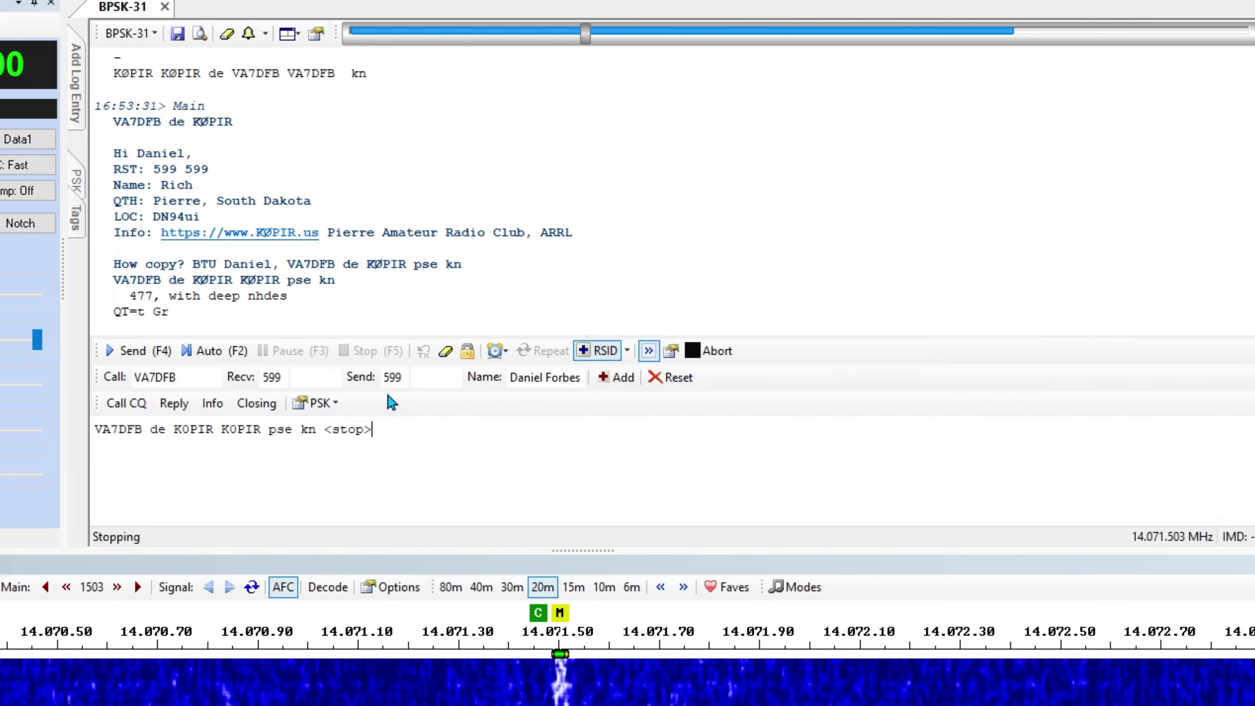
left_click(445, 353)
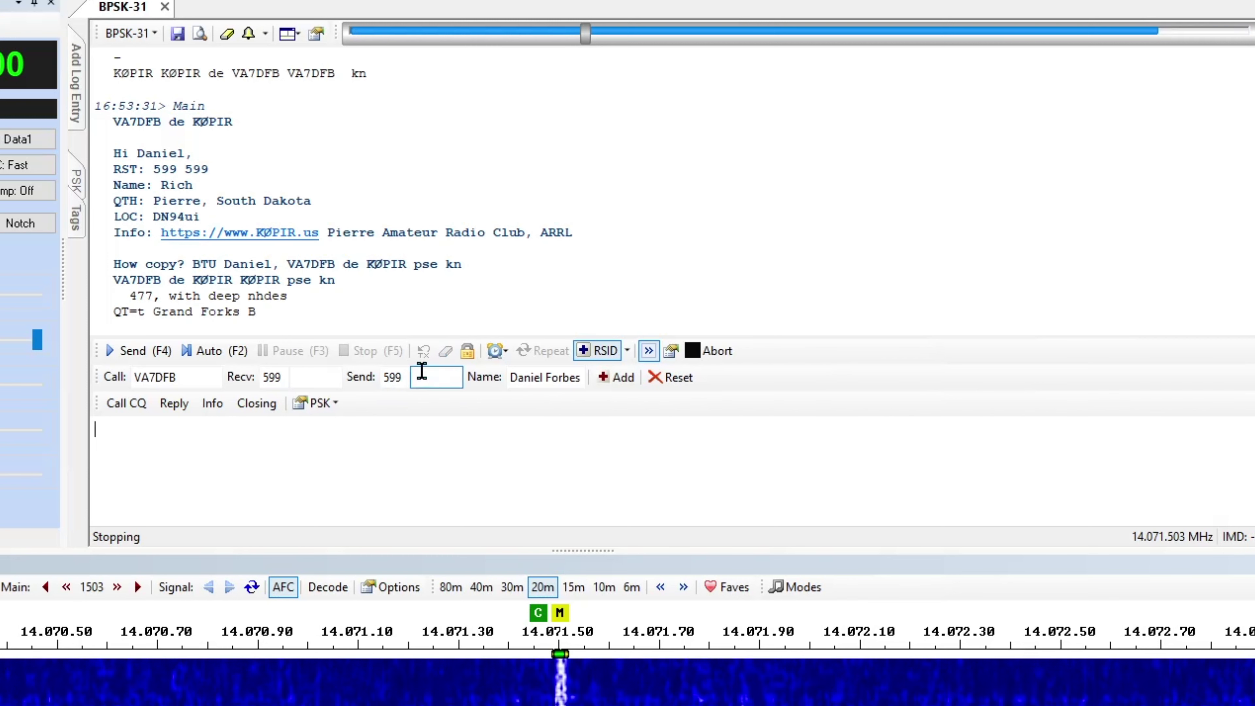
left_click(256, 403)
left_click(270, 448)
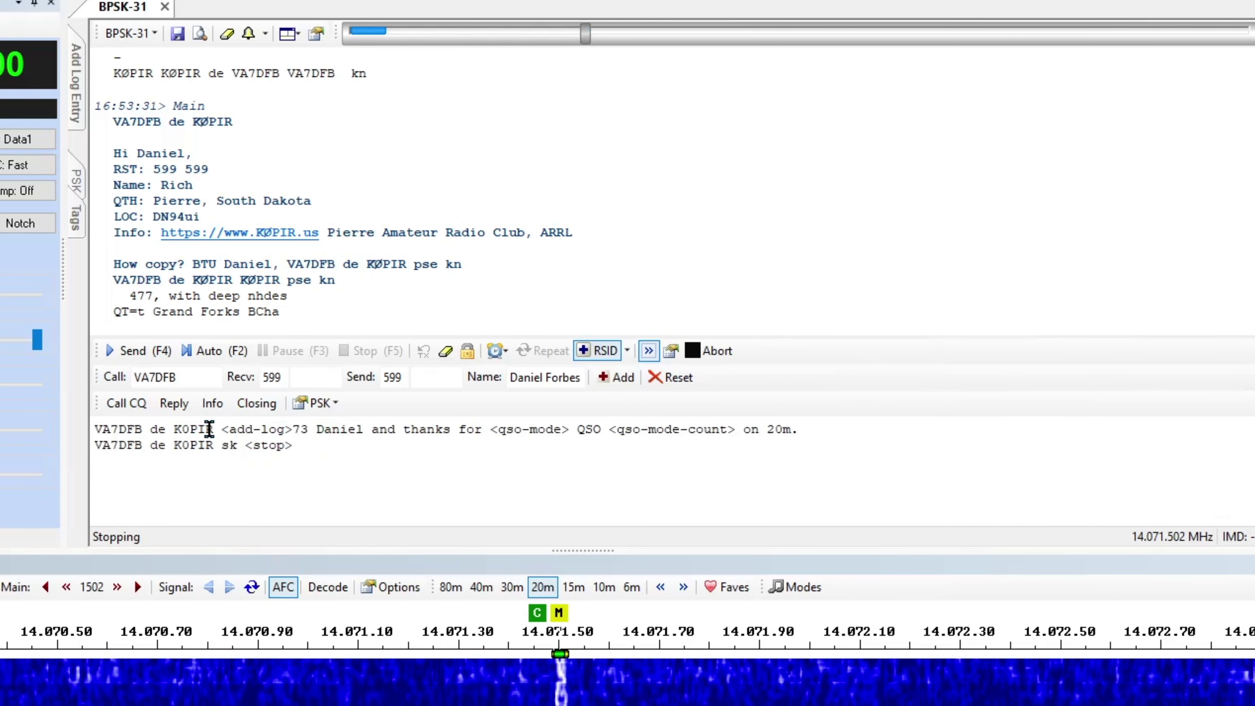
Step: Insert the line "Sorry poor conditions and bad QSB" before the 73 wish in the loaded closing message
left_click(292, 430)
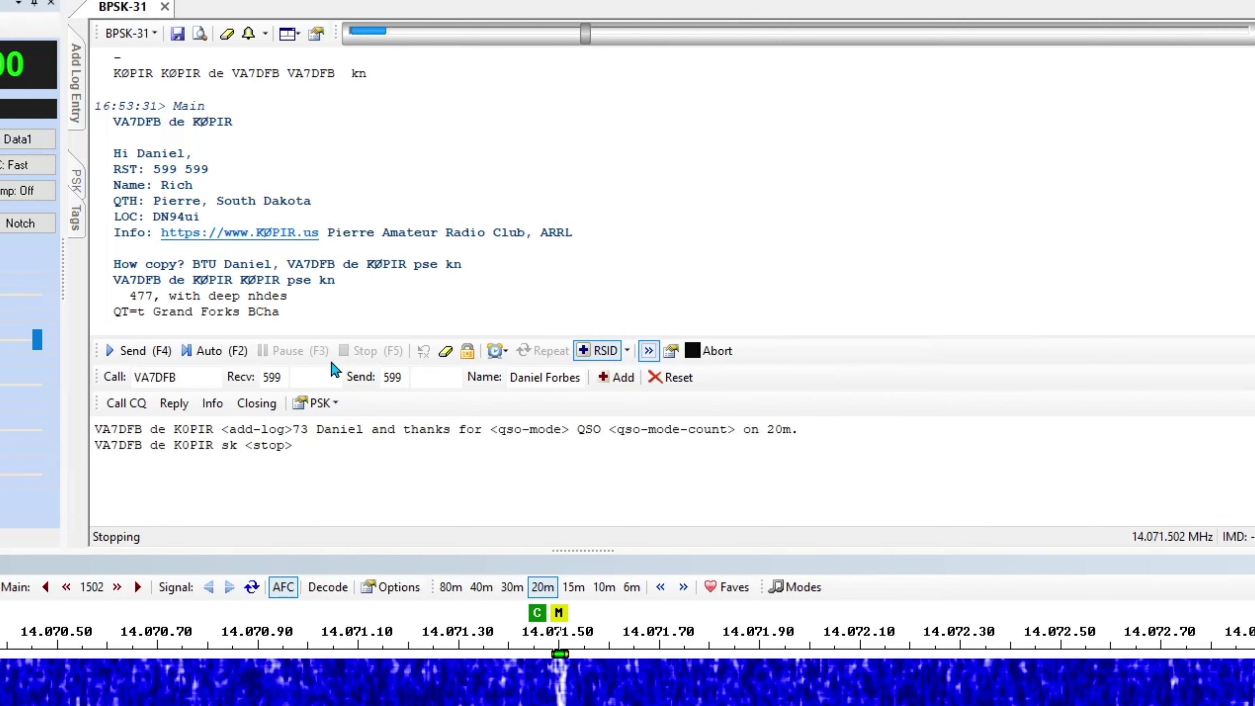
key("Return")
key("Return")
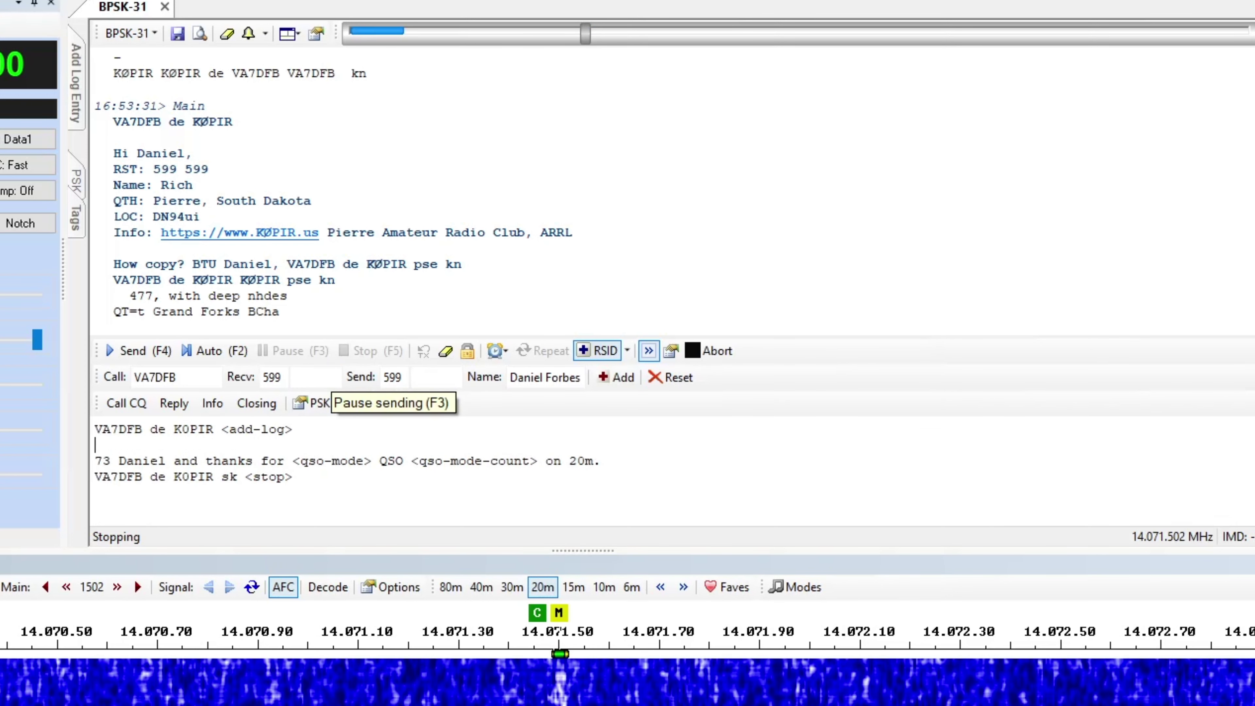
type("Sor")
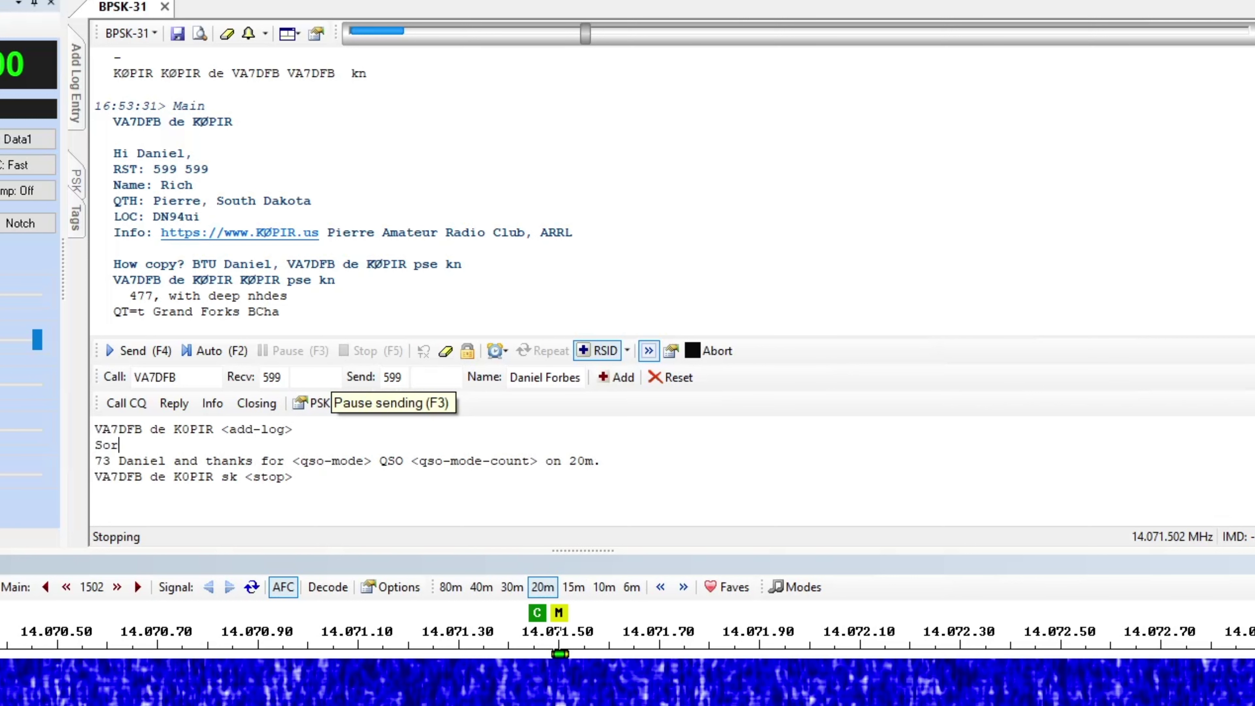
type("ry poor con")
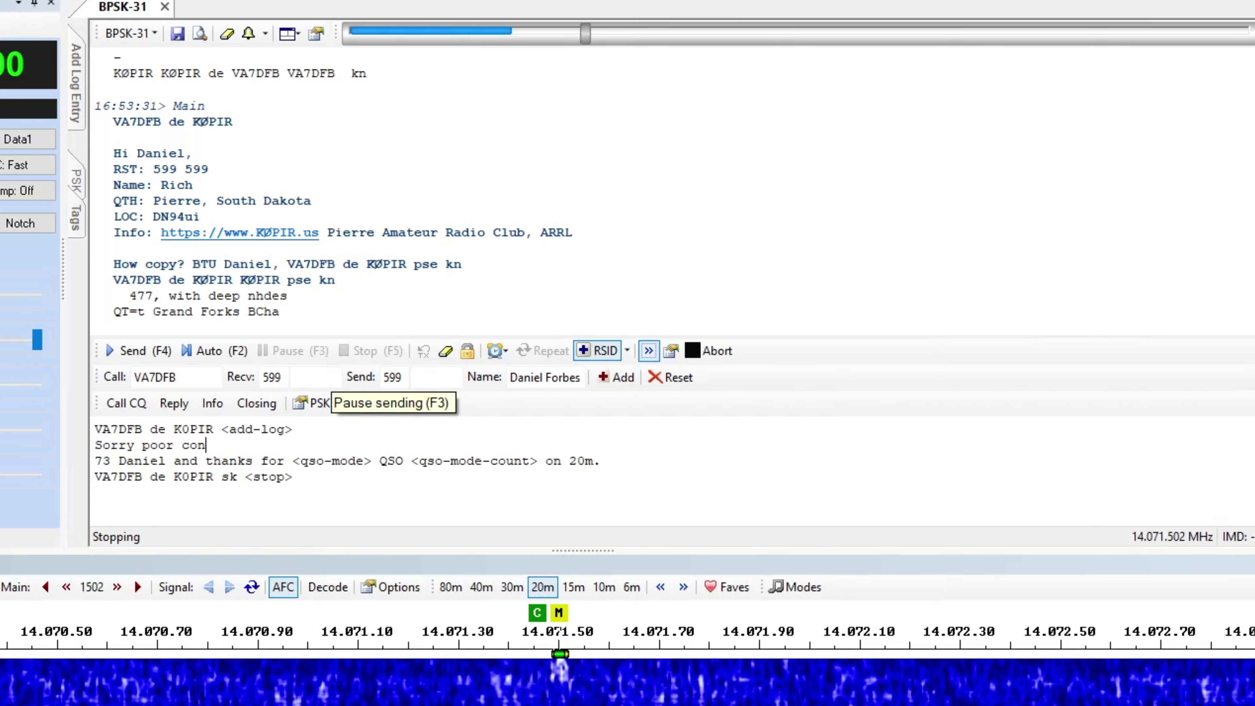
type("ditions")
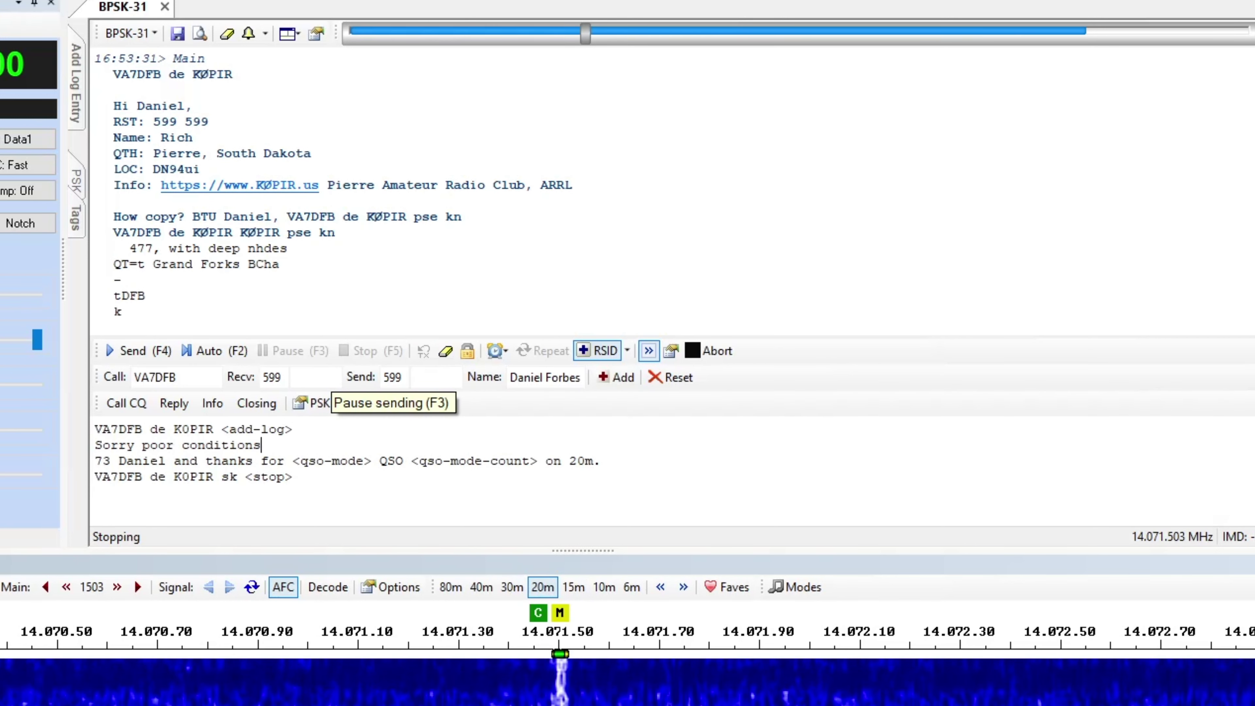
type(" and bad QSB")
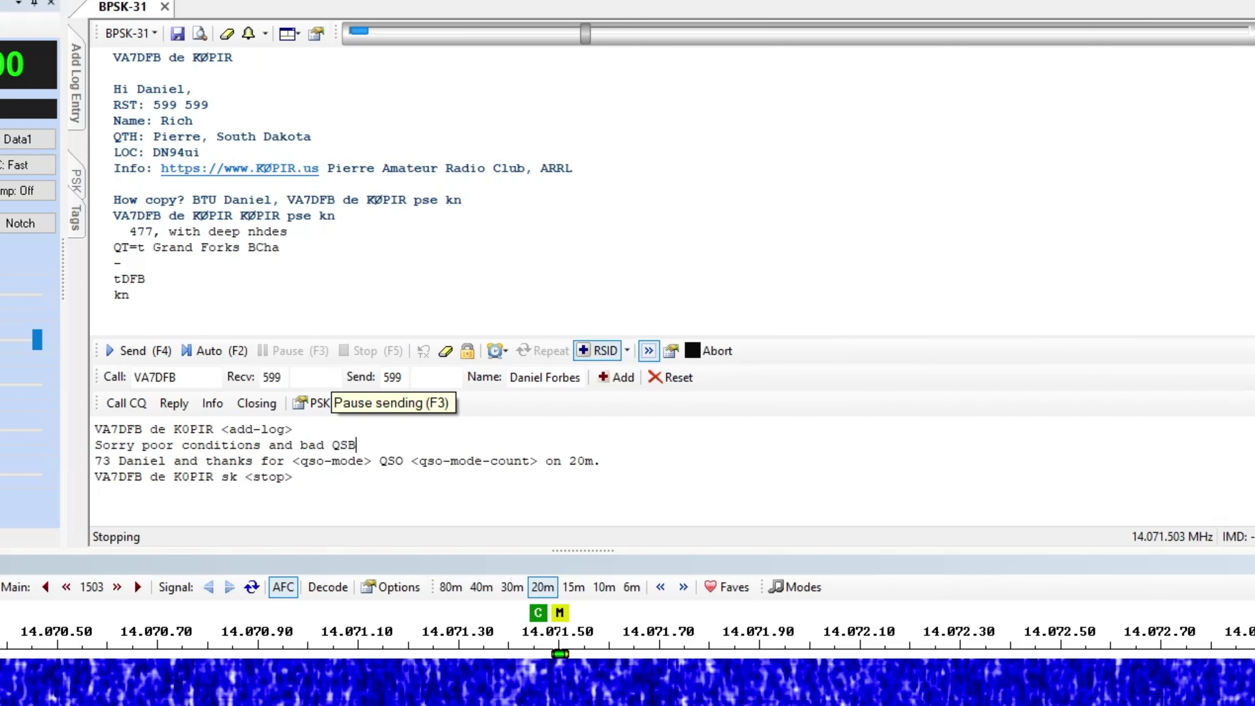
Step: Transmit the closing message, adding a line that starts "Hopefully bett" below the conditions note while it sends
left_click(232, 365)
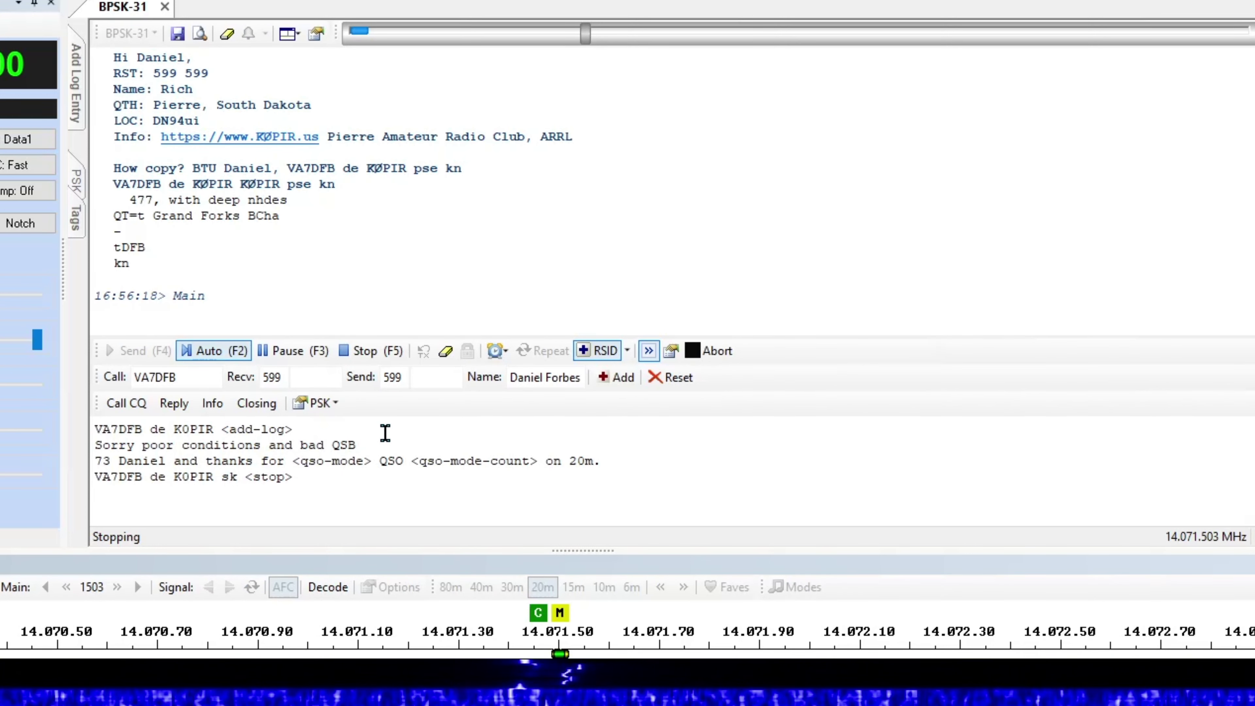
key("Return")
type("Hopeful")
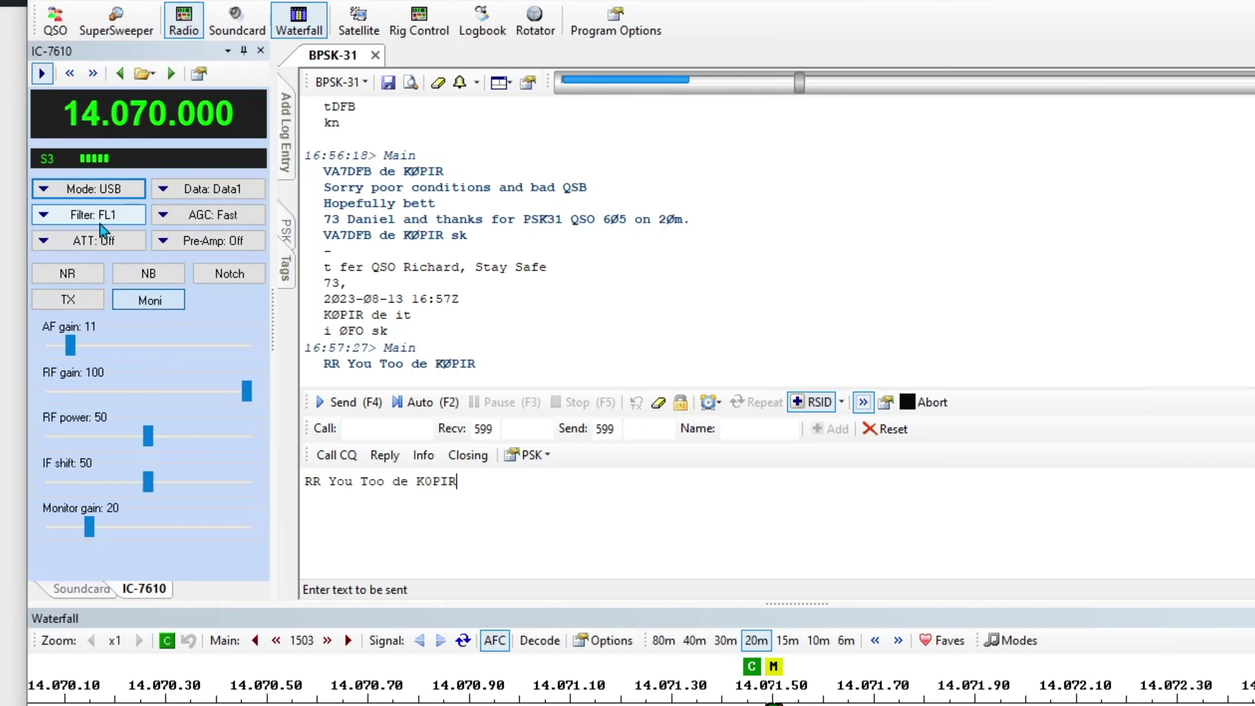
Step: Clear the sent "RR You Too" reply from the transmit text
key("F2")
key("F2")
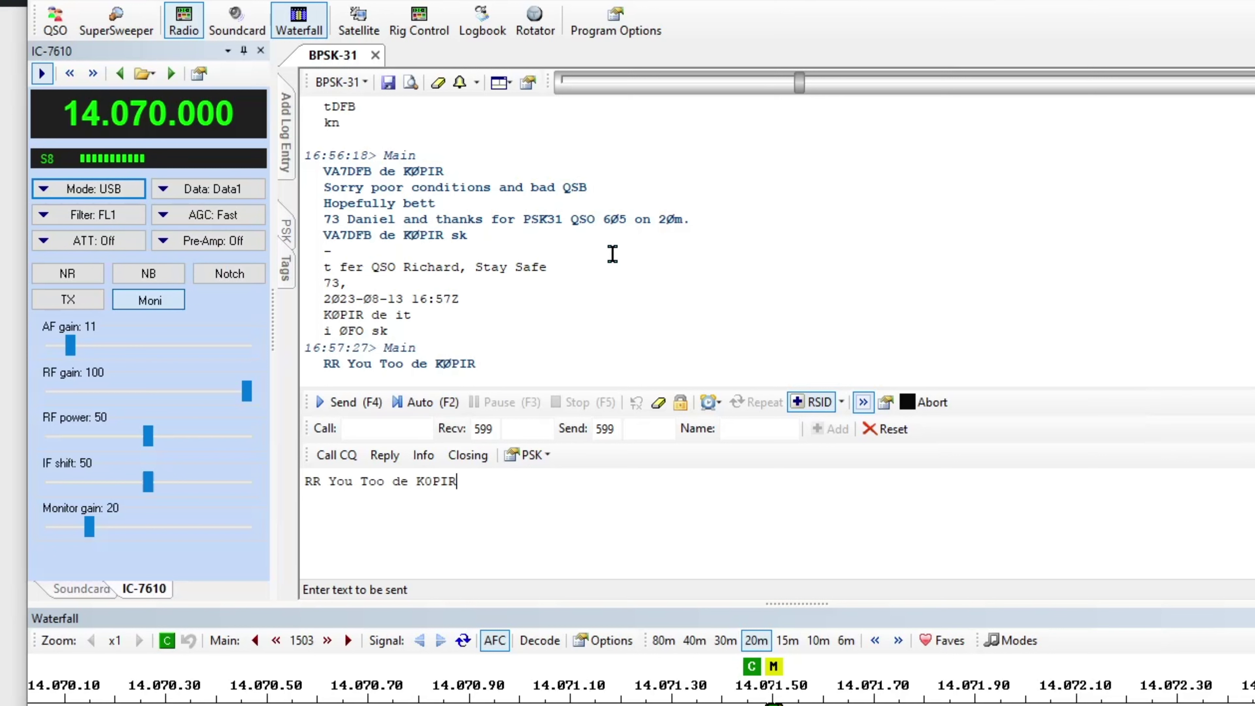
left_click(659, 405)
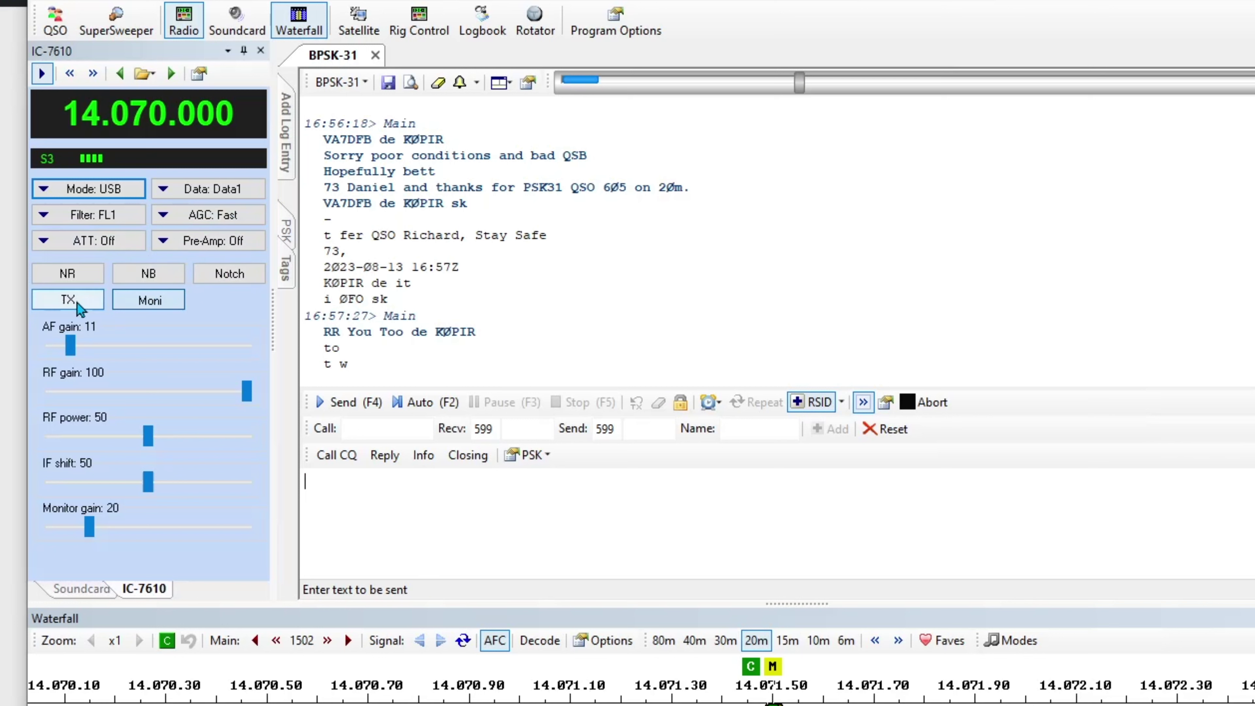
left_click(163, 303)
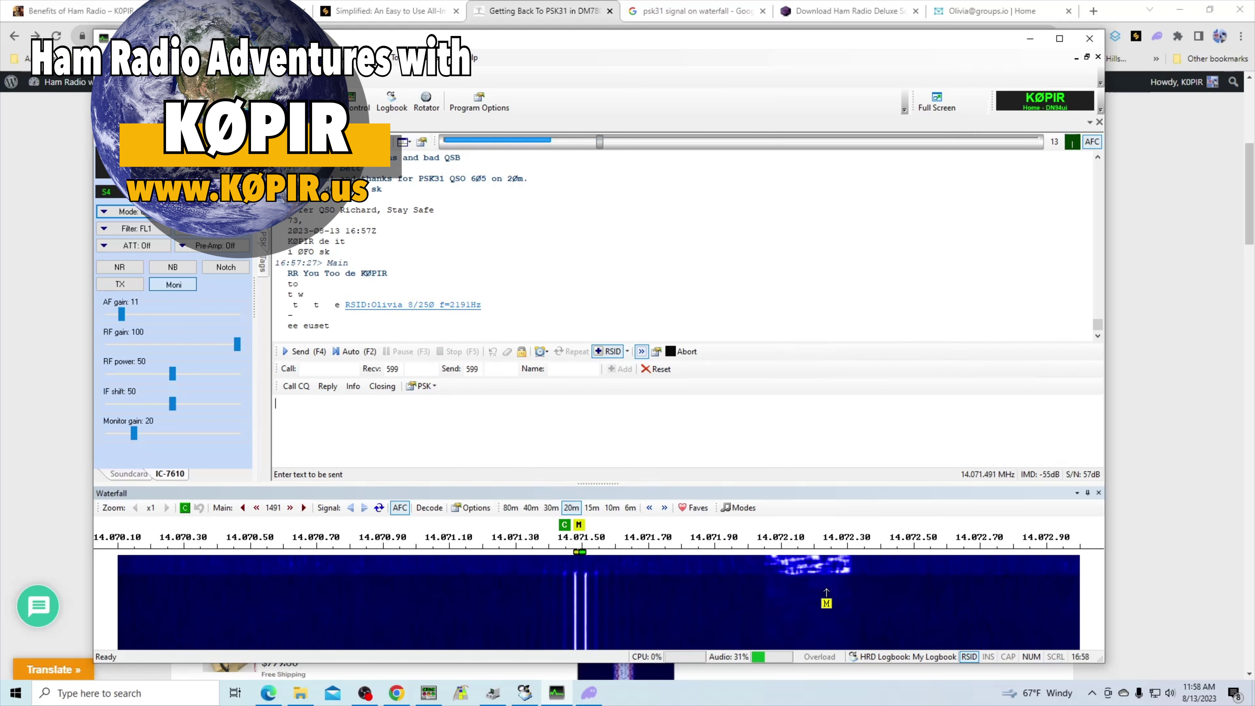
Step: Switch to the detected Olivia 8/250 signal at 2191 Hz and capture the CQ caller's callsign from the received text
left_click(431, 305)
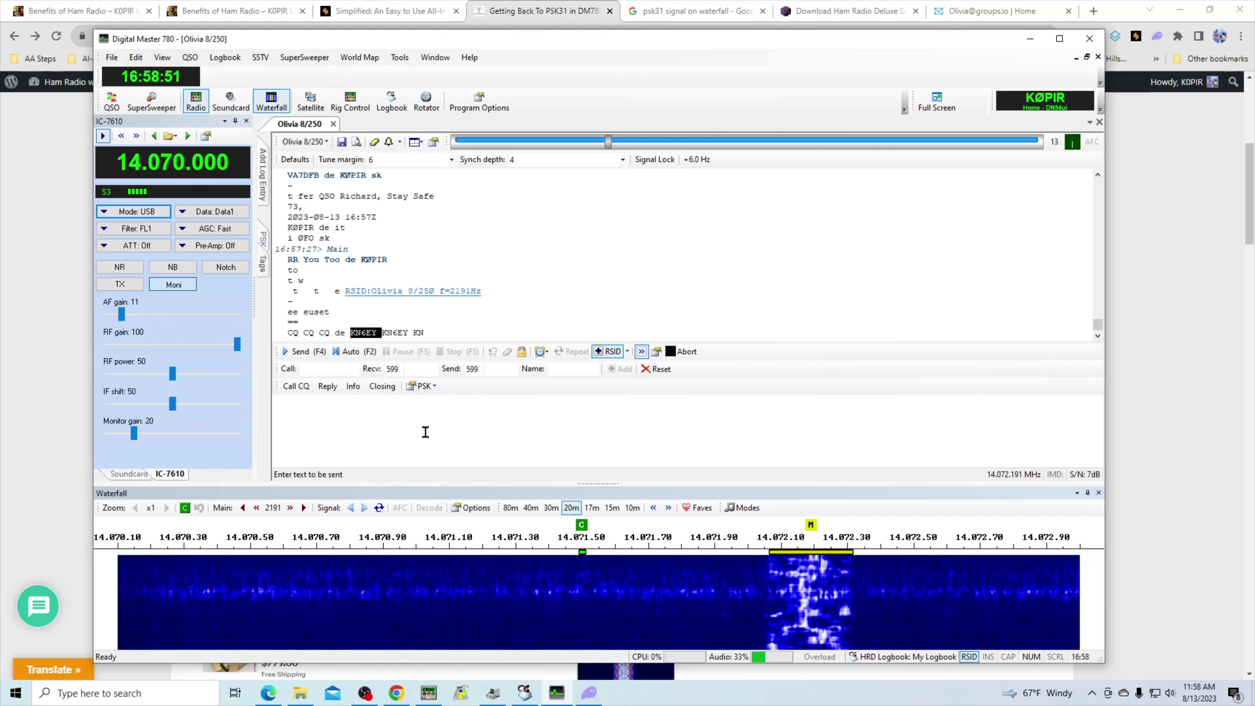
right_click(370, 333)
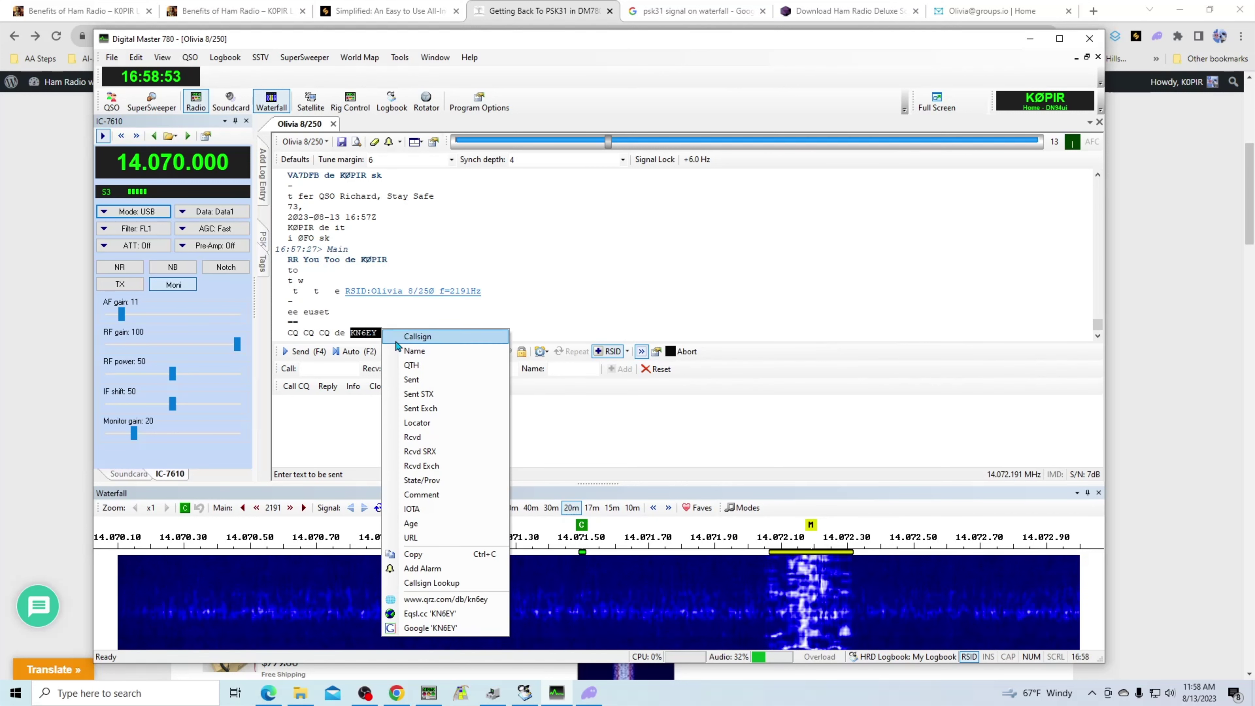
left_click(445, 339)
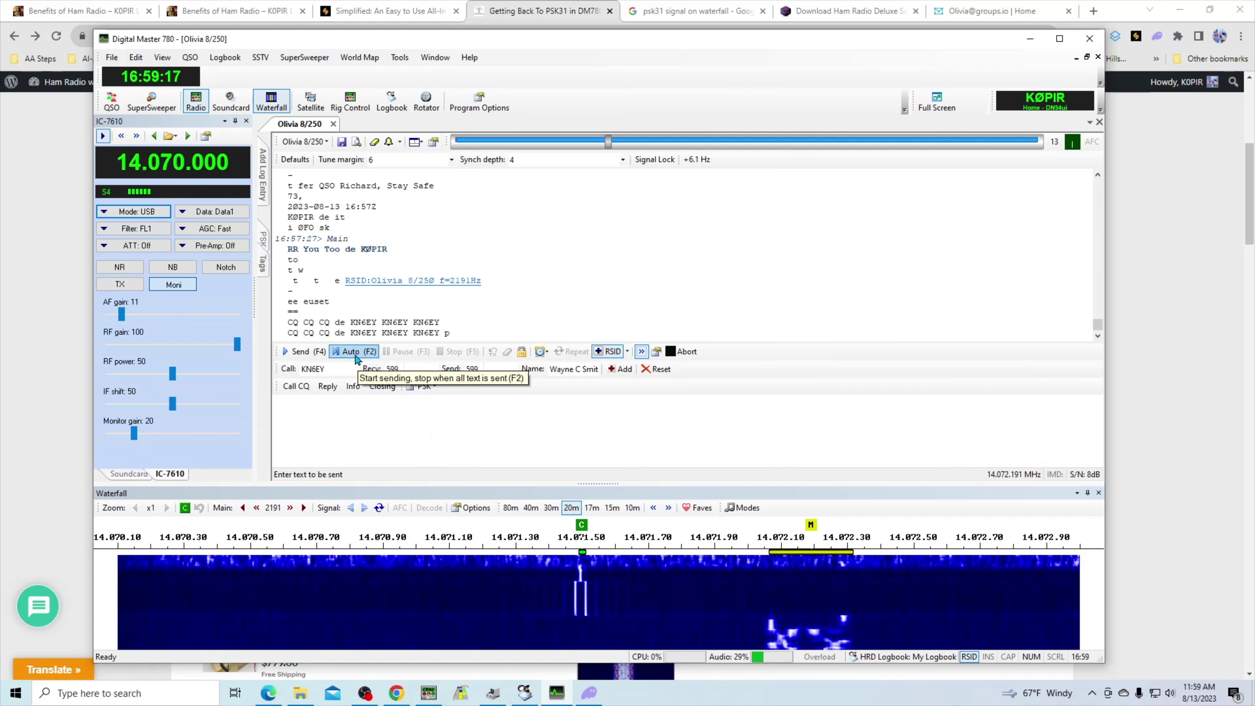
Step: Answer the Olivia station's CQ with the reply macro ending in "pse kn"
left_click(328, 386)
left_click(351, 413)
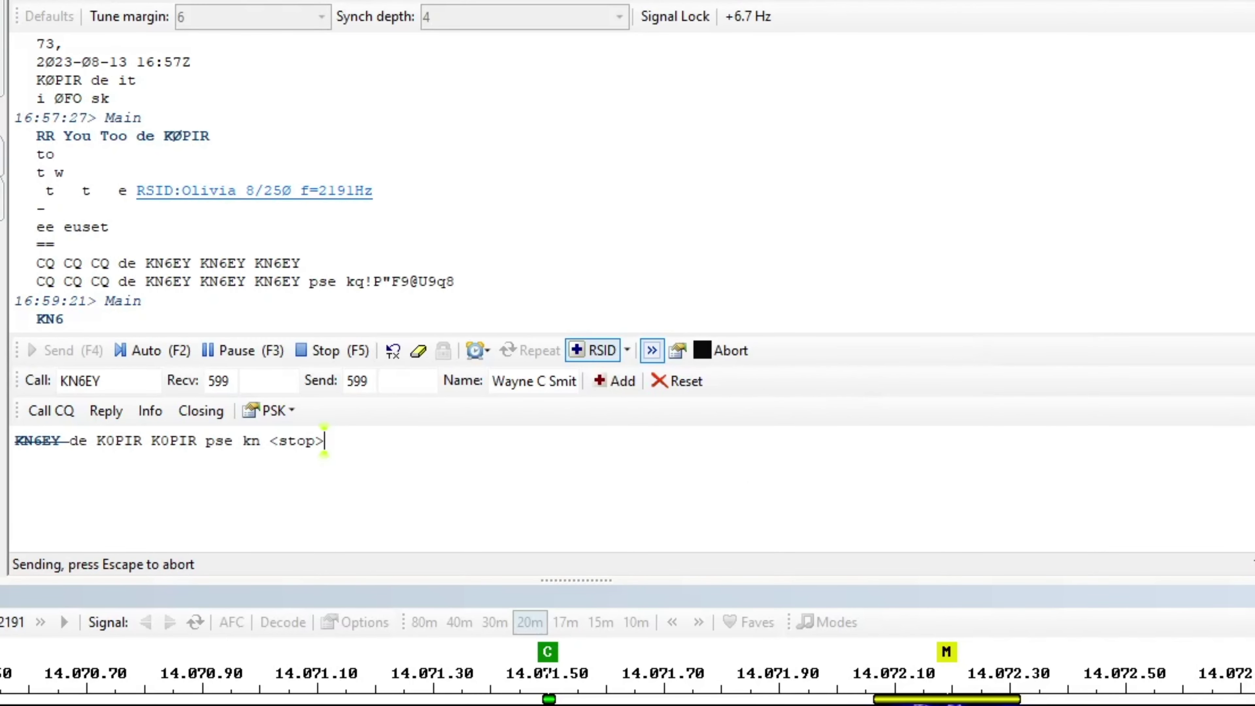
Step: Examine the Waterfall and Reed-Solomon (RSID) settings in the program options, and close them
left_click(676, 352)
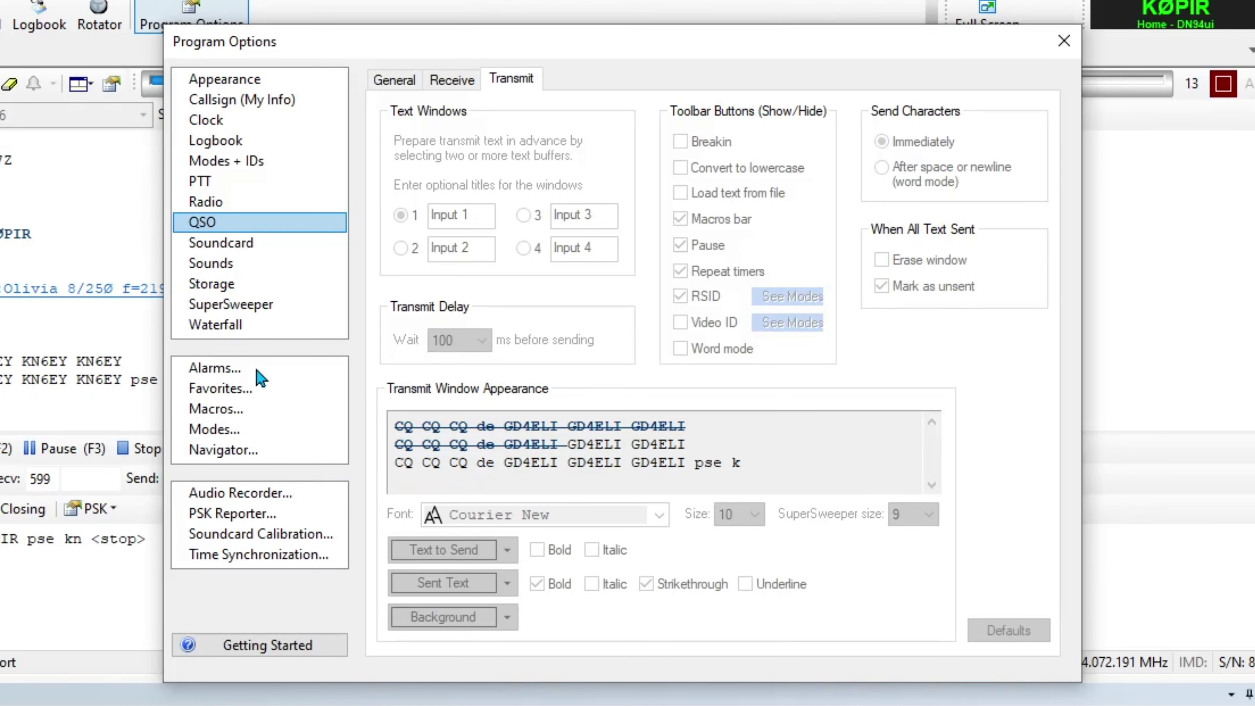
left_click(238, 325)
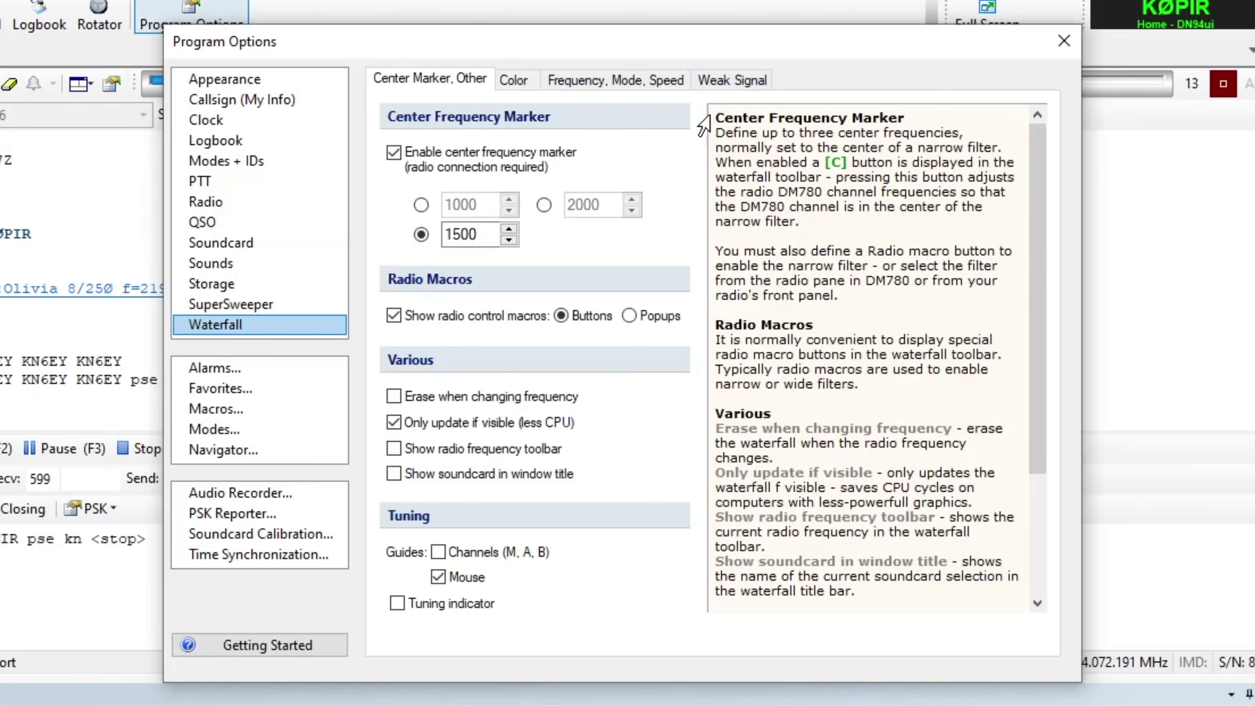
left_click(229, 162)
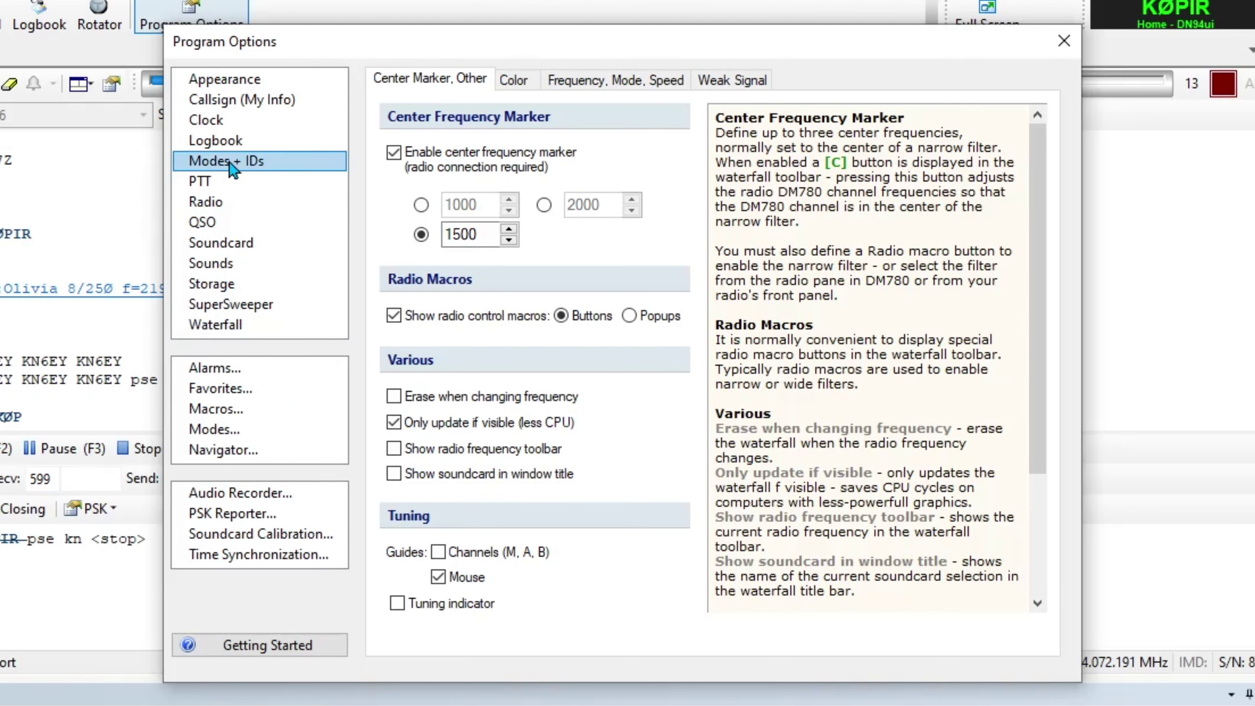
left_click(500, 85)
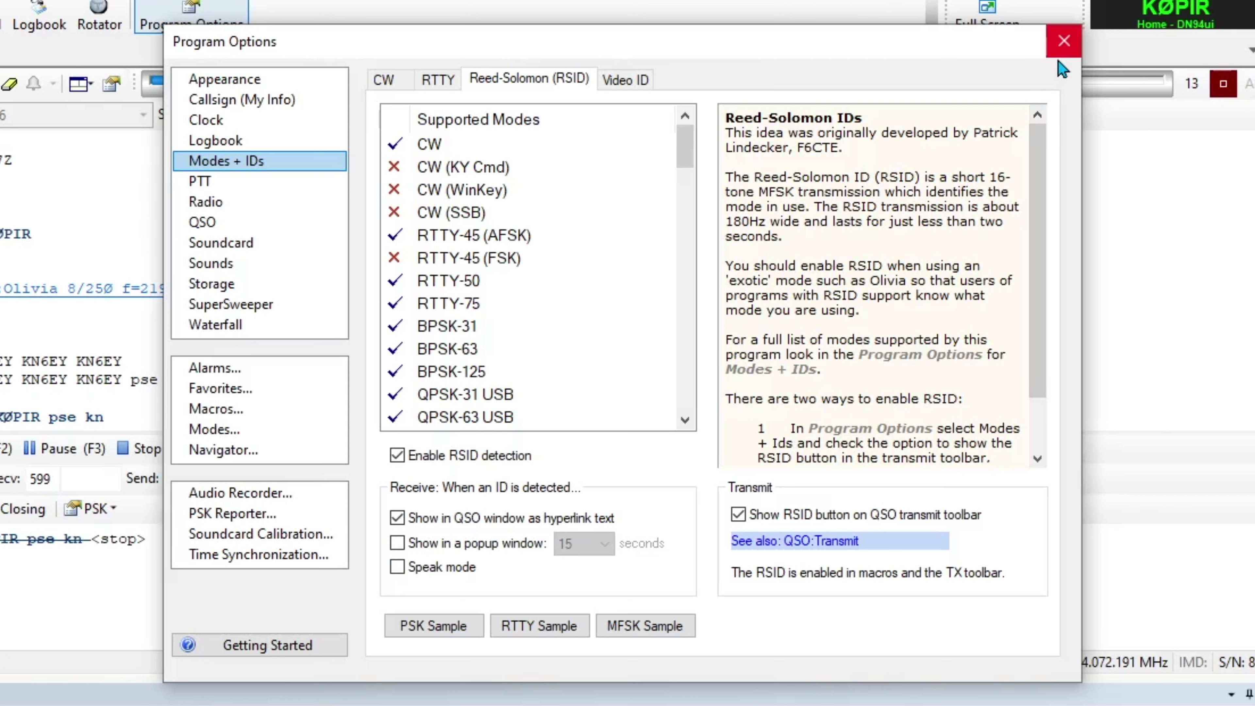
left_click(1063, 50)
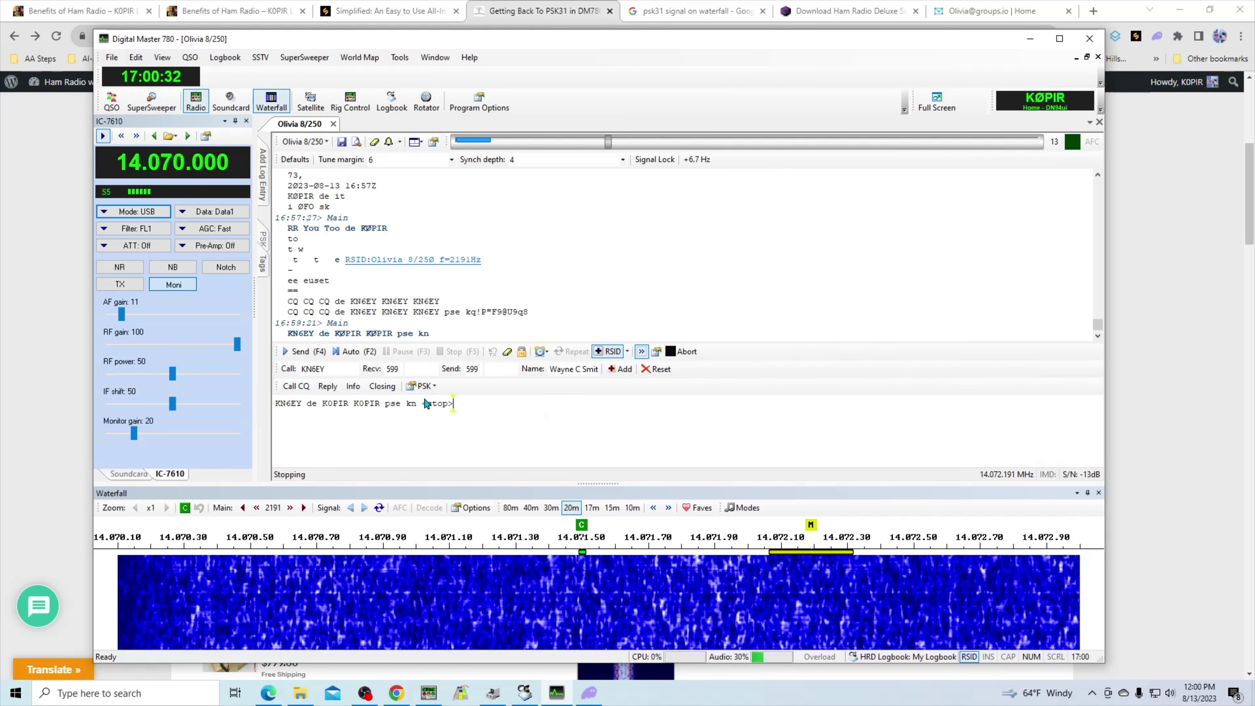
Step: Transmit the reply to the Olivia station again and bring up the Add page of its log entry
left_click(351, 351)
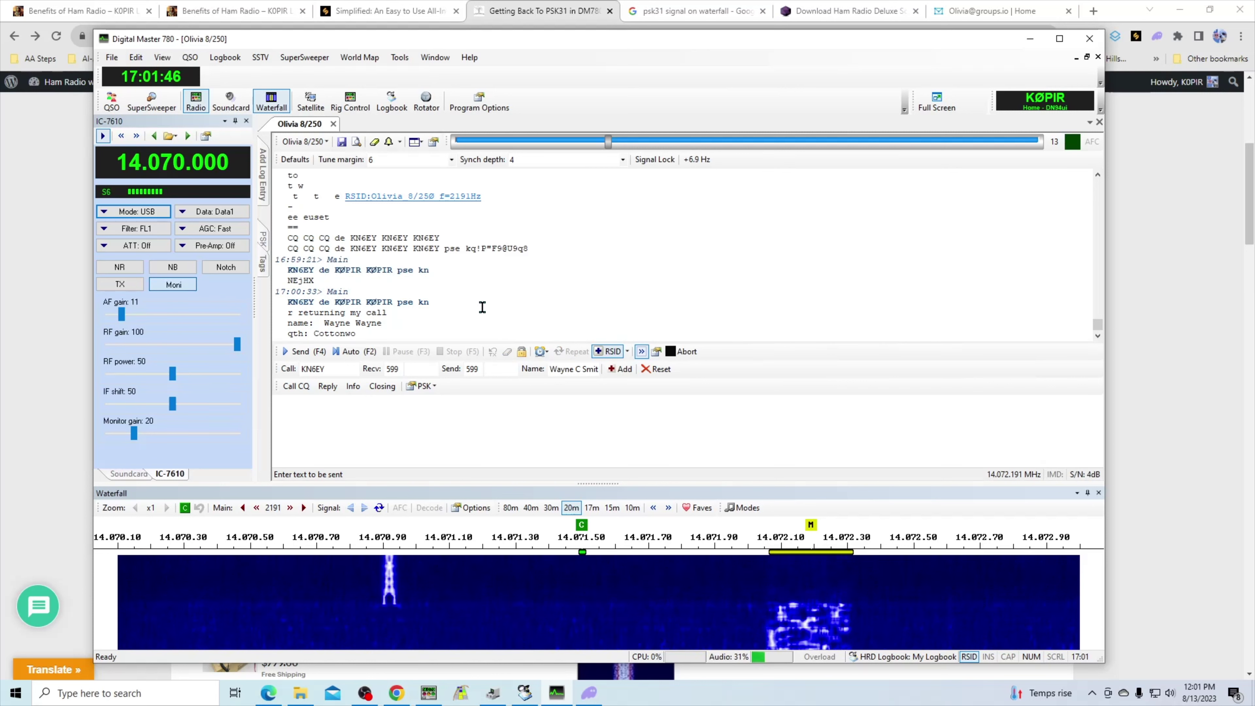
left_click(269, 192)
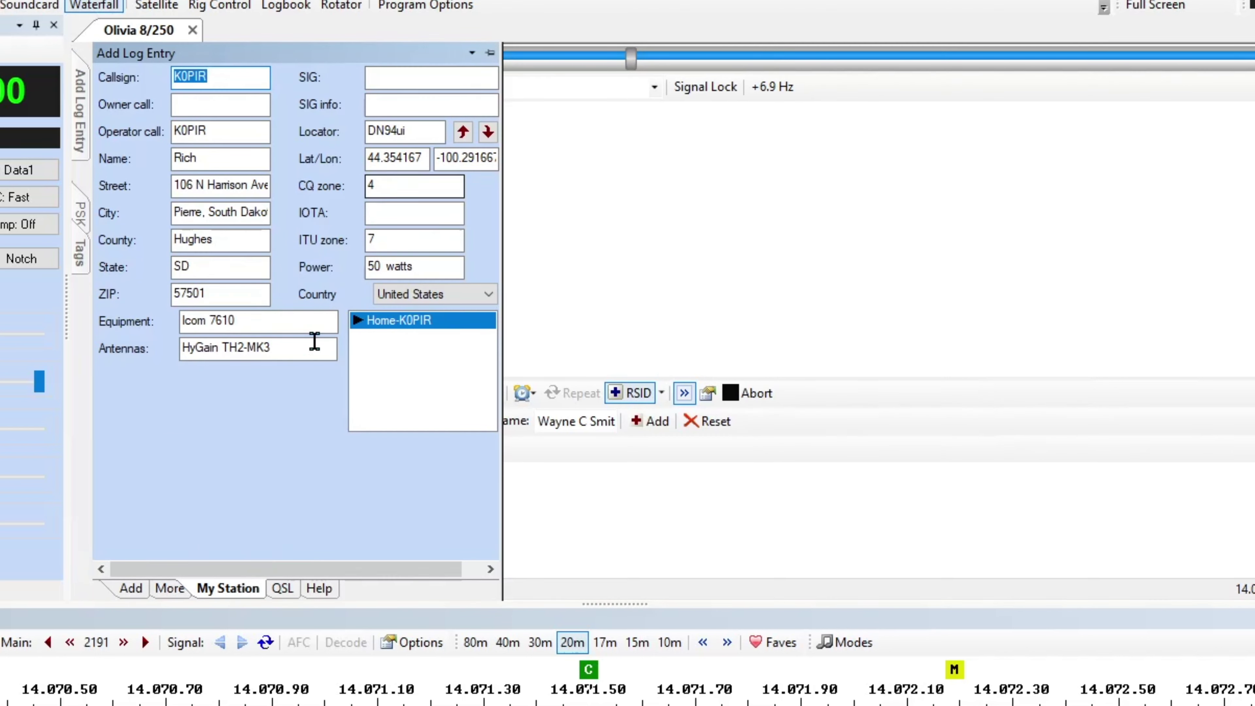
left_click(135, 596)
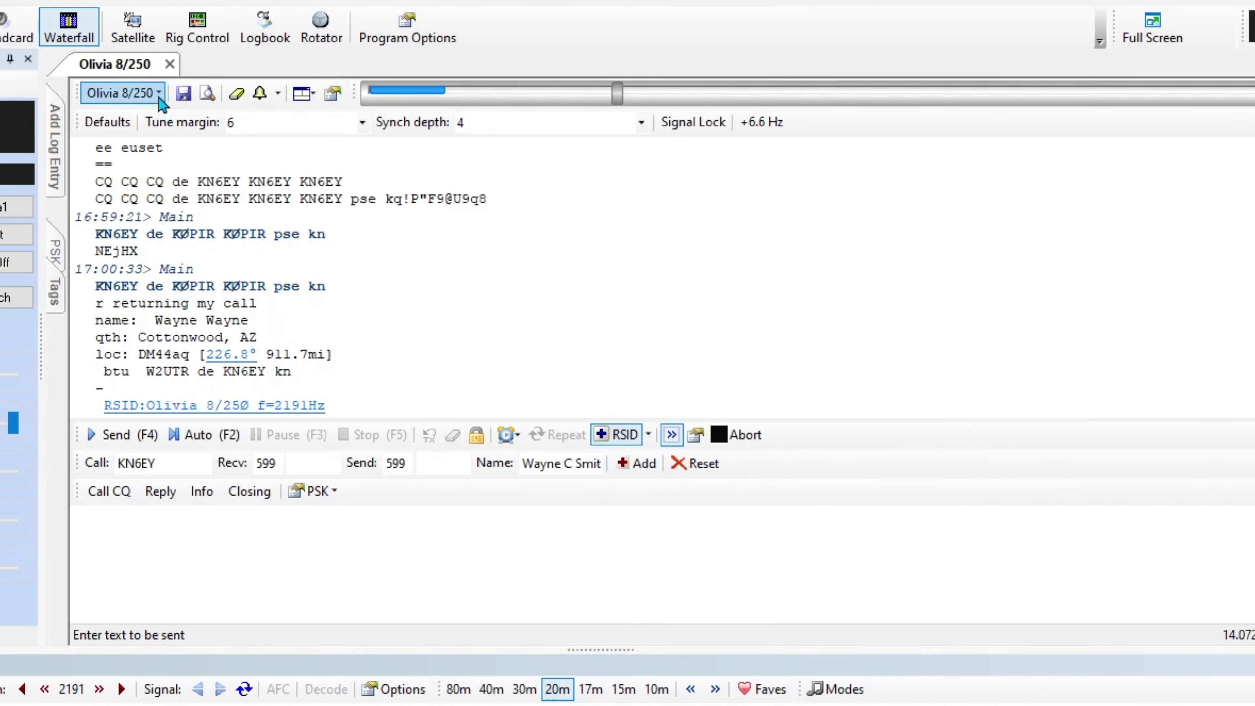
Step: Switch the mode to BPSK-31 and list its preset 20 m frequencies
left_click(159, 94)
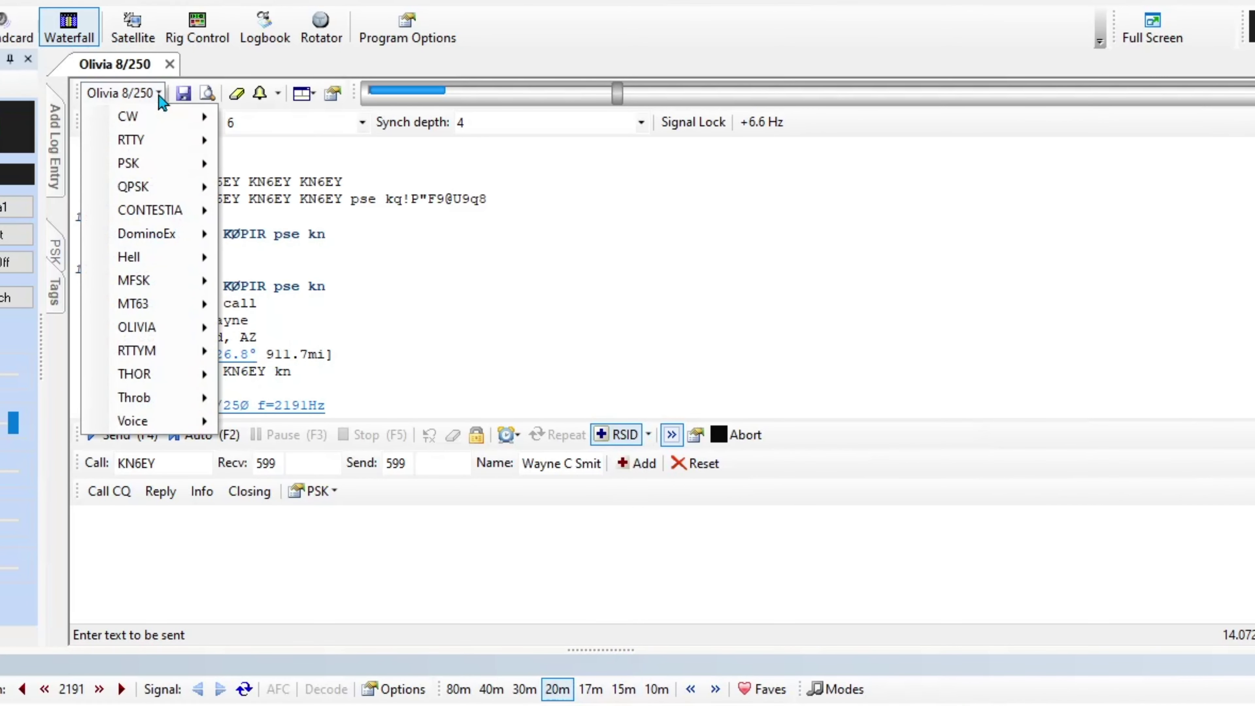
mouse_move(136, 162)
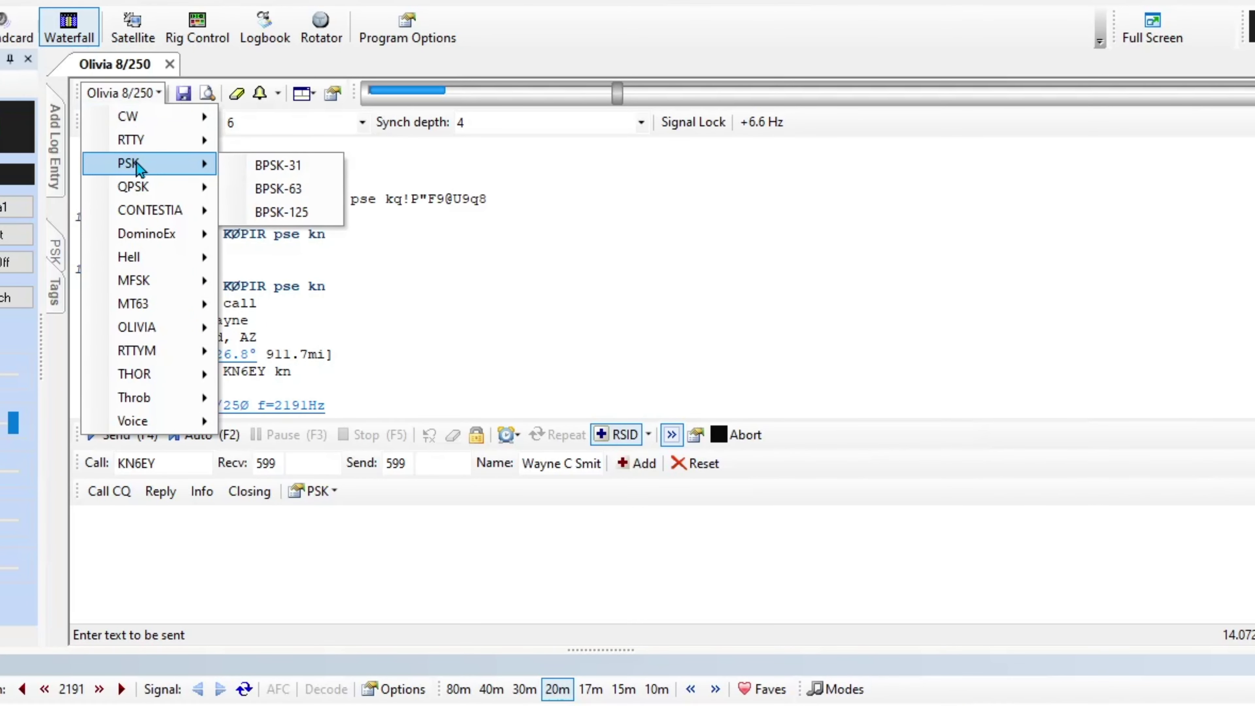
left_click(252, 167)
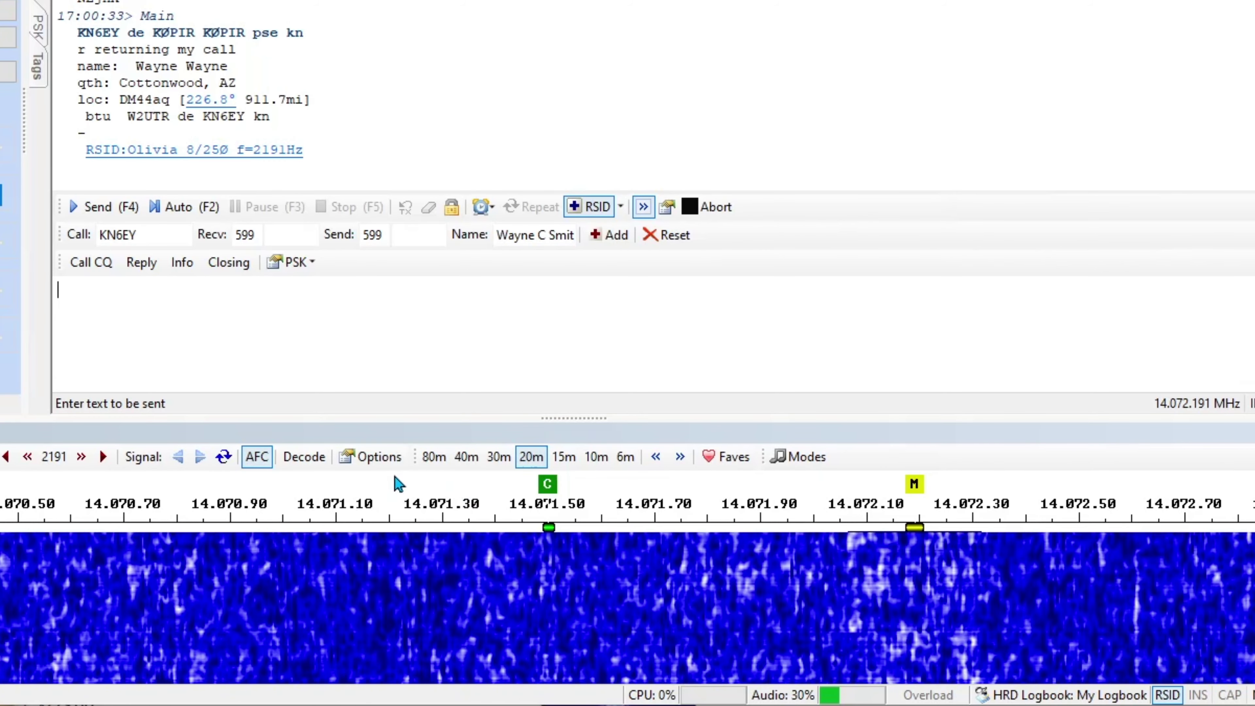
left_click(532, 458)
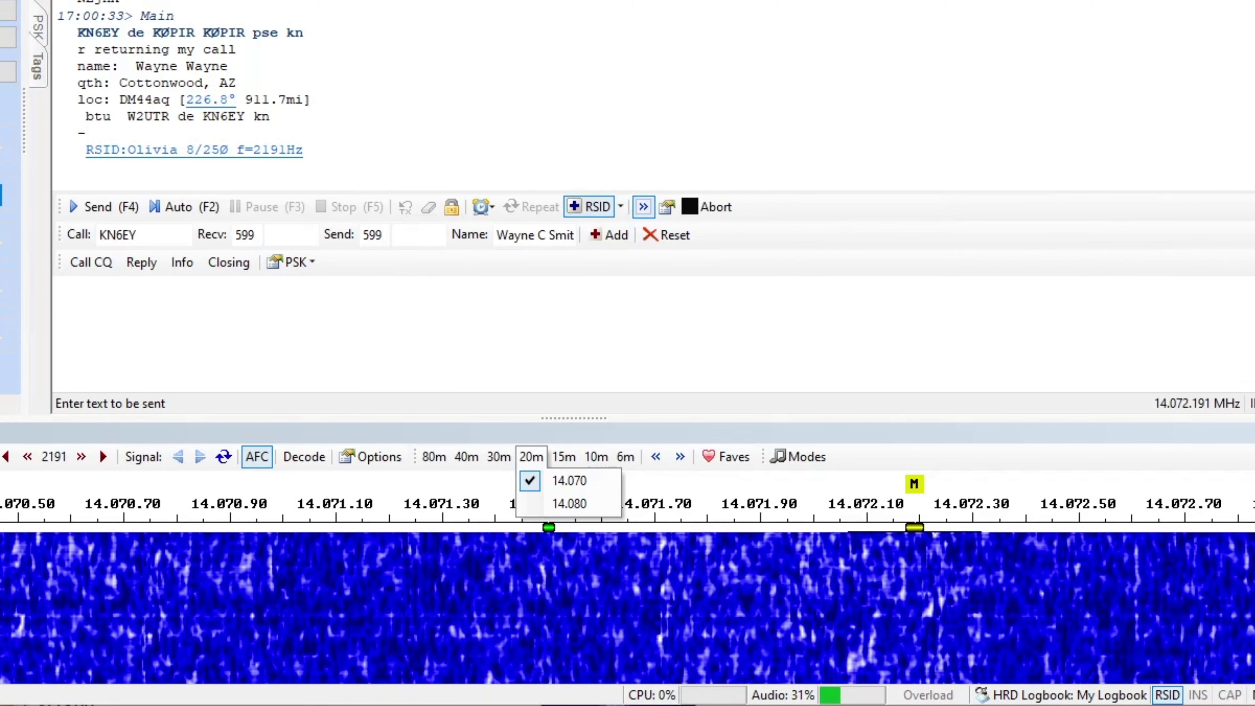
Step: Switch the mode to Olivia 8/250 and list its preset 20 m frequencies
left_click(298, 142)
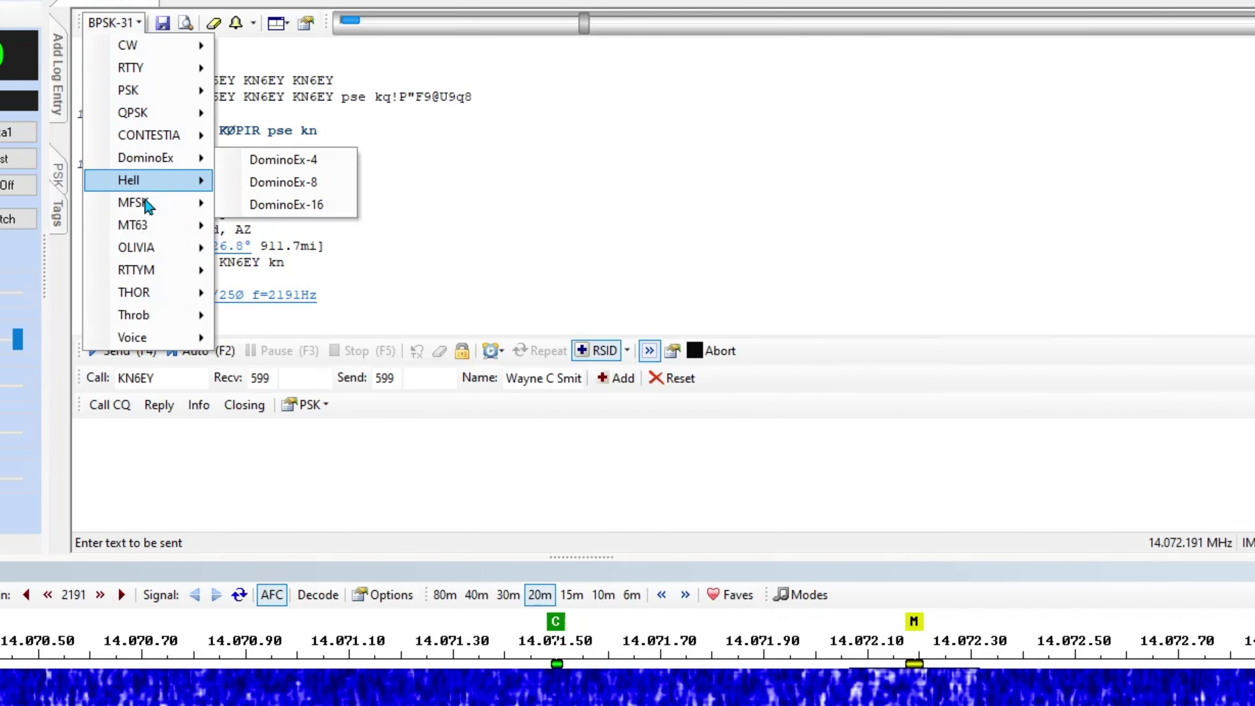
mouse_move(314, 288)
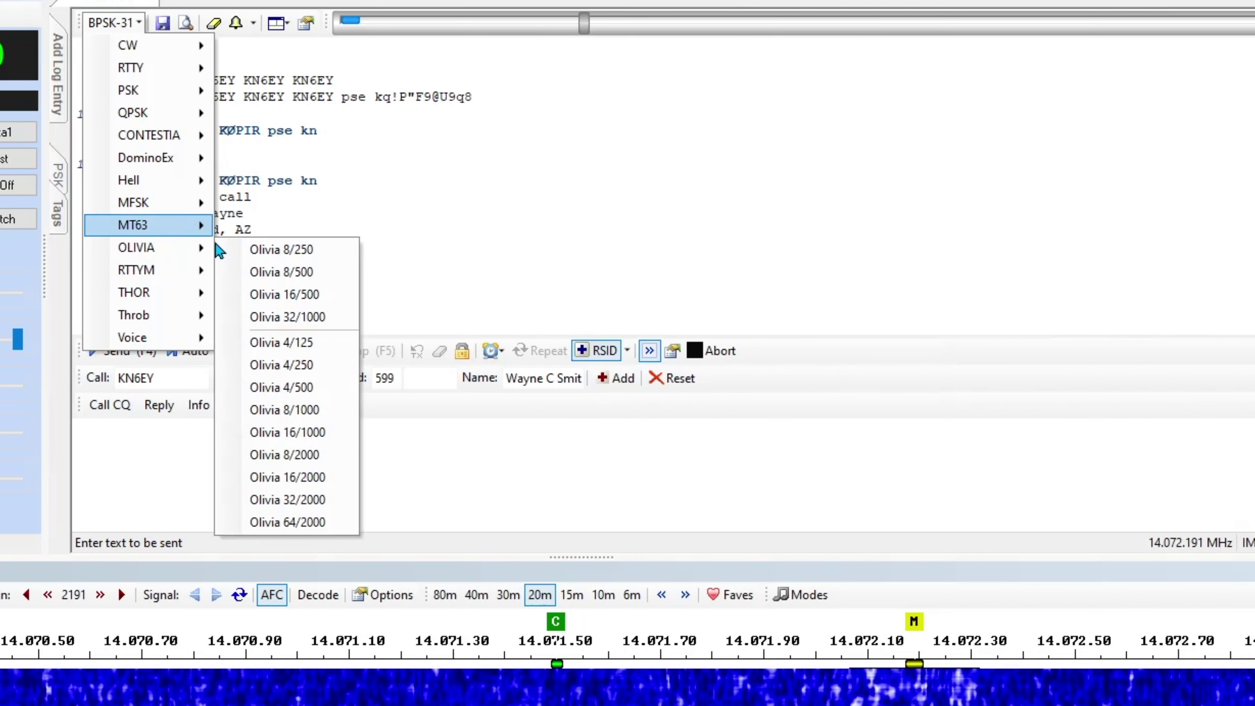
left_click(242, 249)
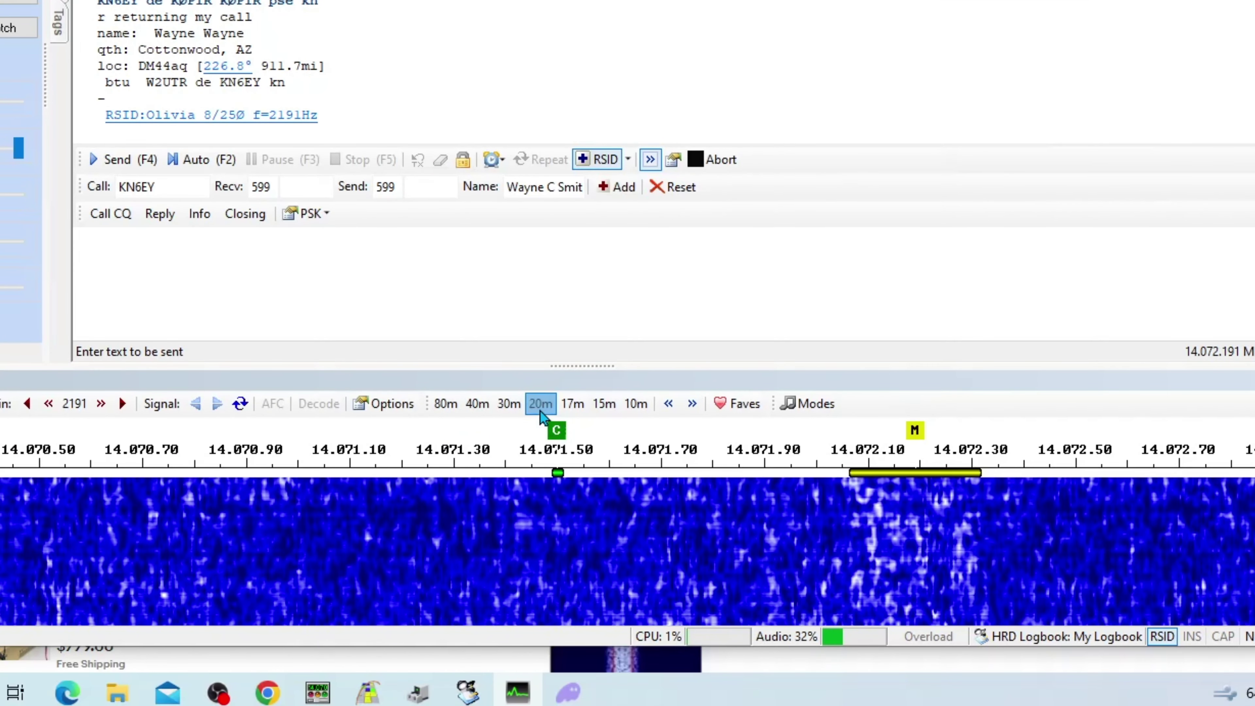
left_click(540, 411)
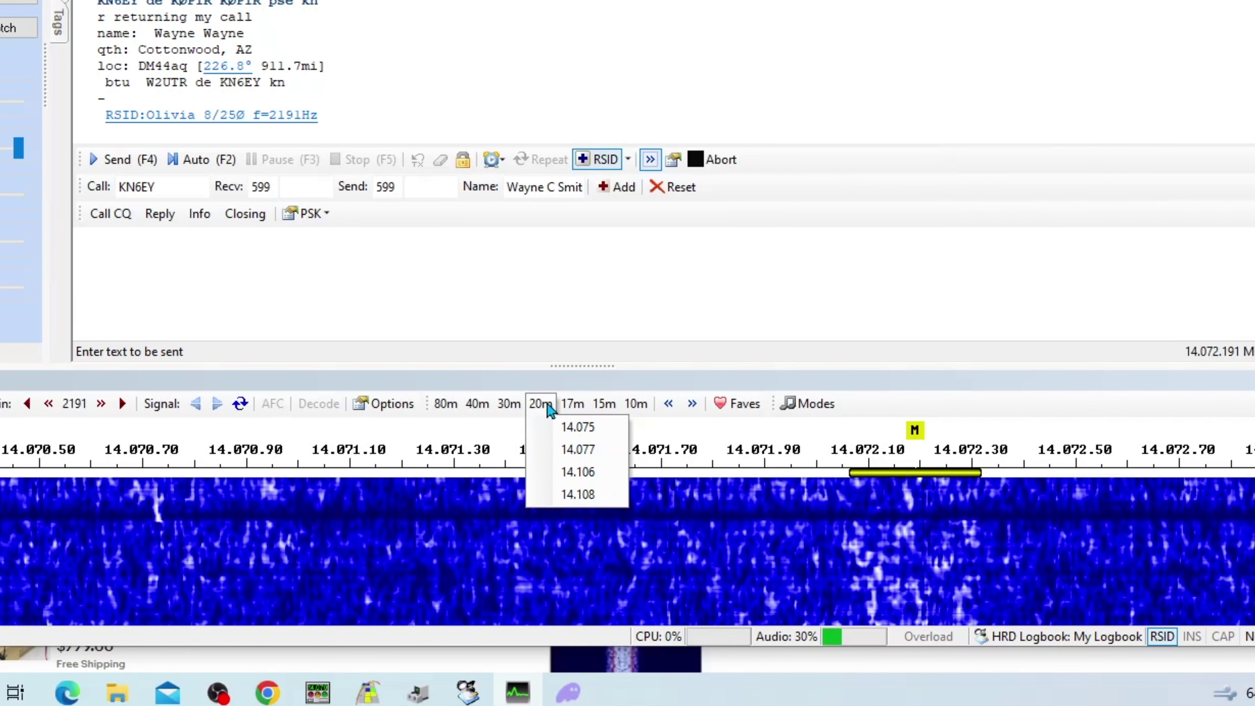
left_click(499, 382)
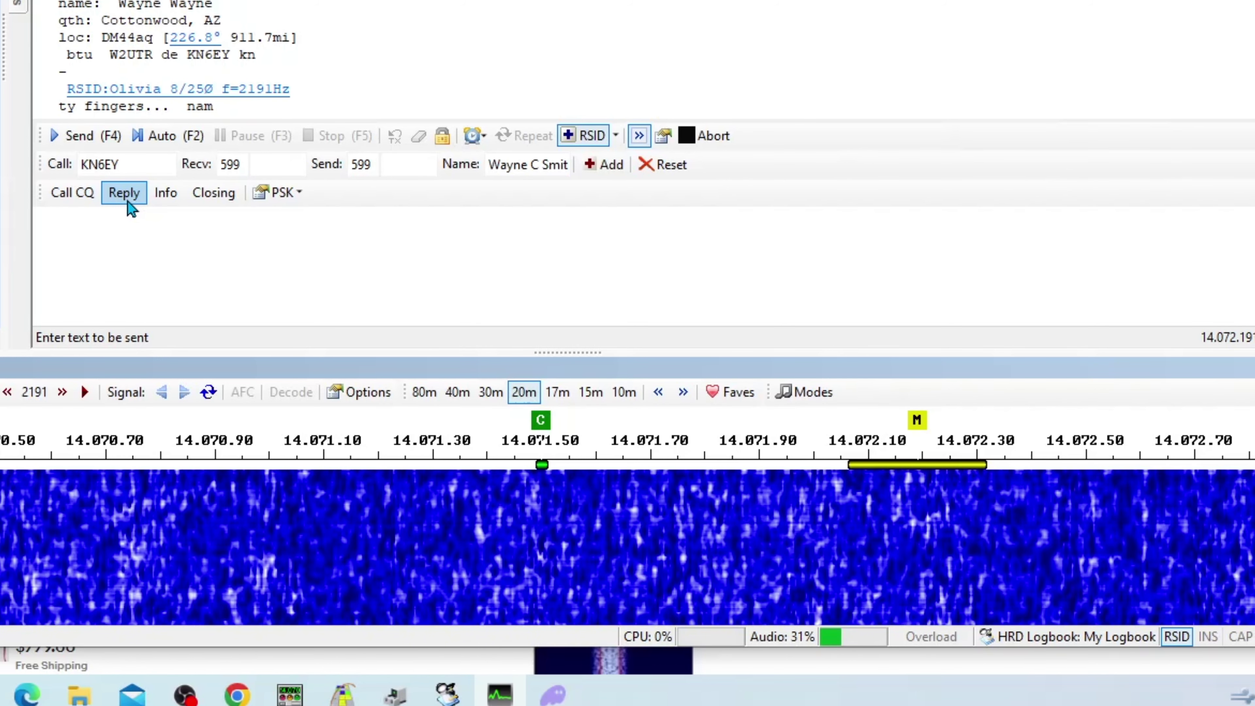
Step: Edit the 73 (long) closing macro so that only one period follows 2023, and save it
left_click(205, 200)
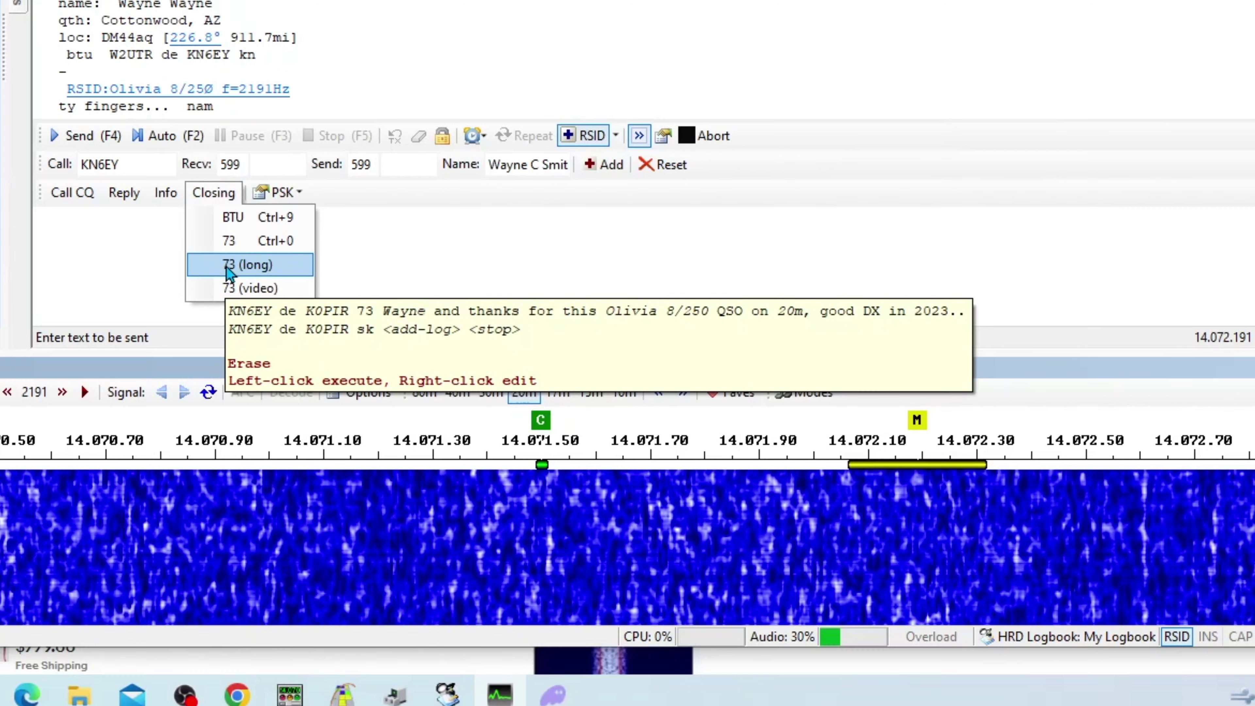
left_click(226, 266)
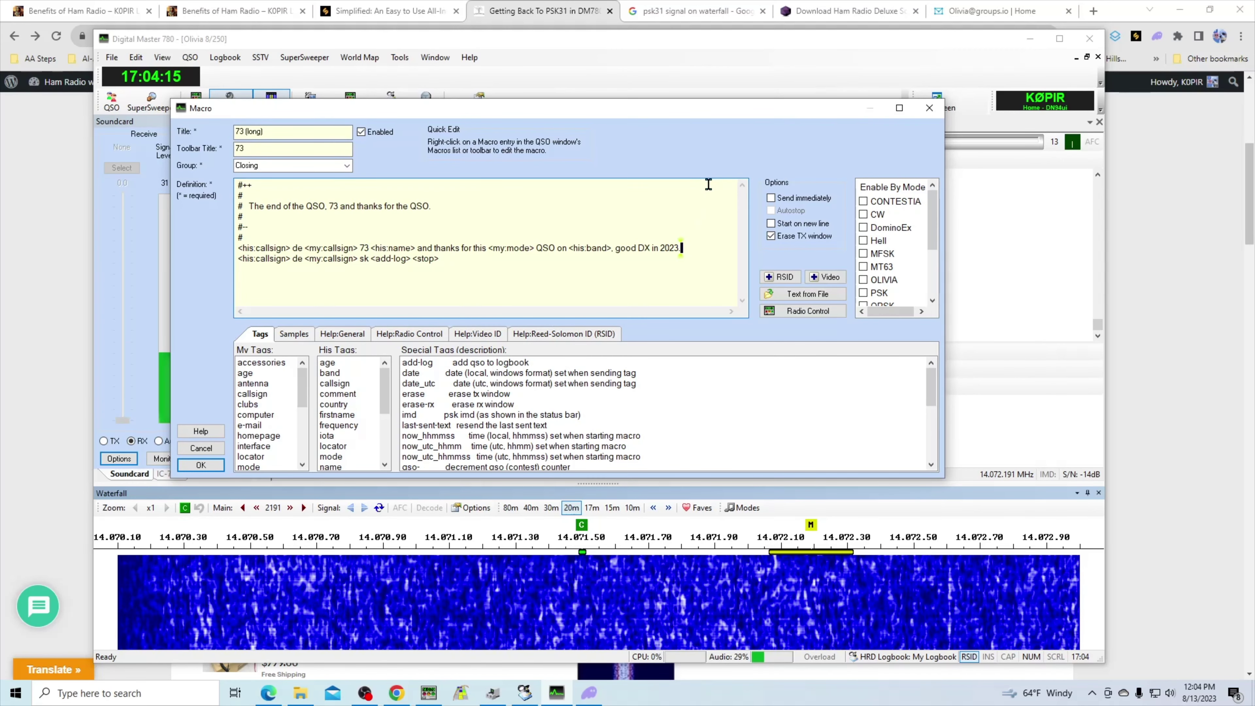
left_click(201, 465)
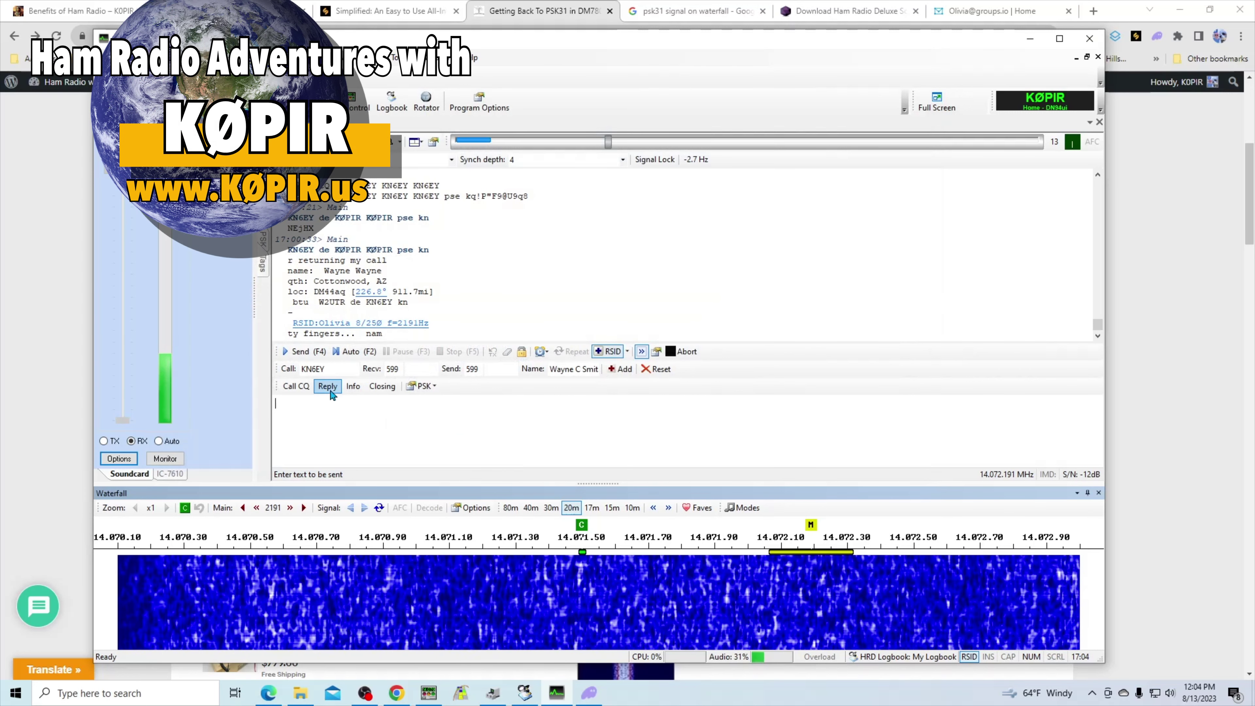
Step: Reset the contact's call and name fields, and lower the squelch level to 1
left_click(656, 369)
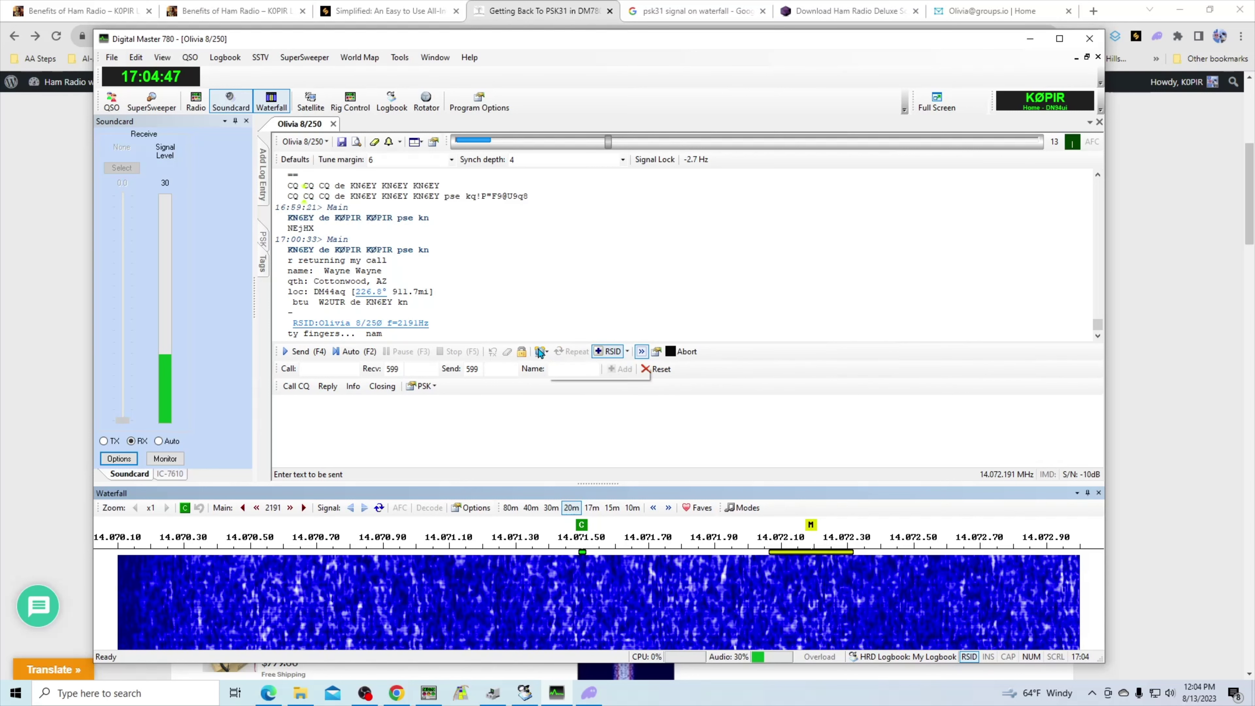
mouse_move(397, 330)
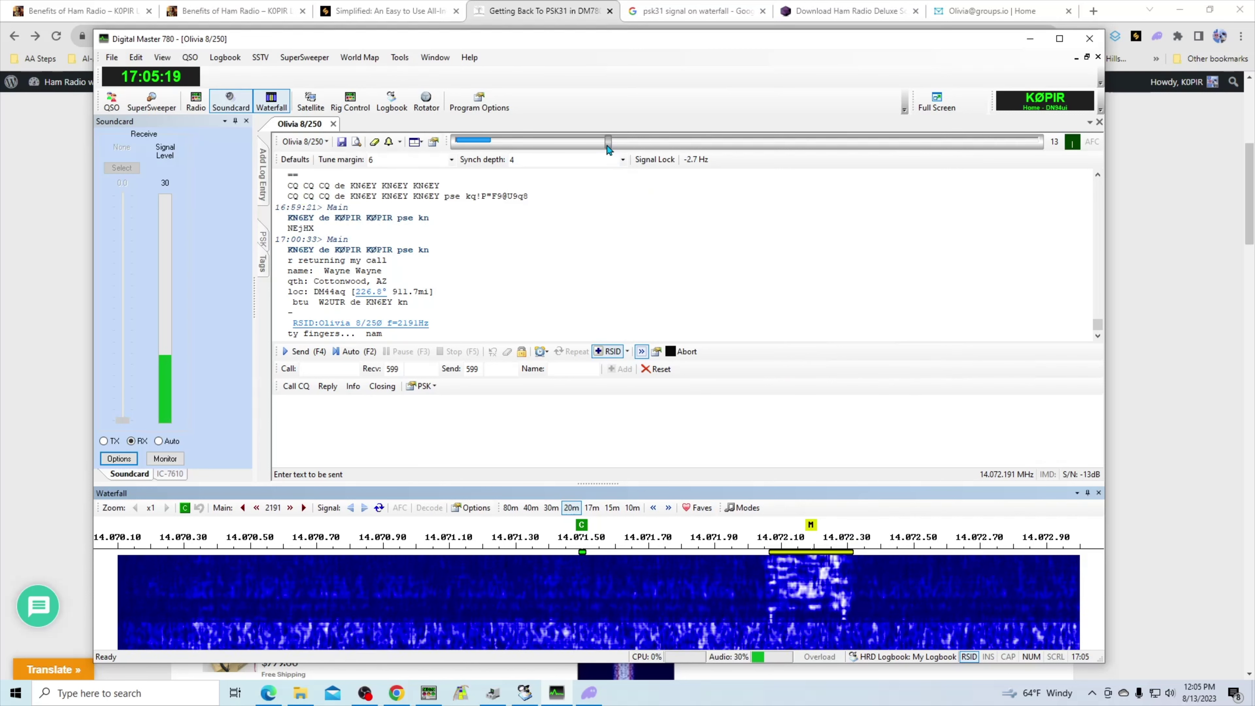
left_click_drag(608, 146, 469, 161)
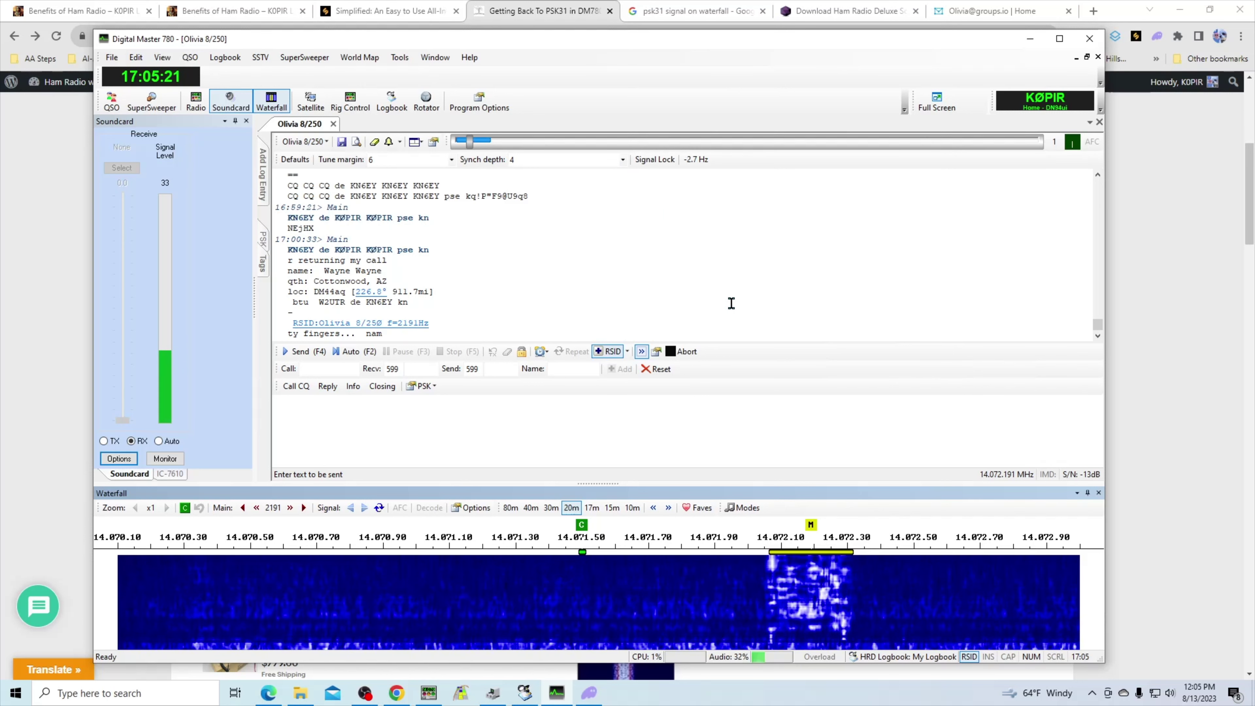